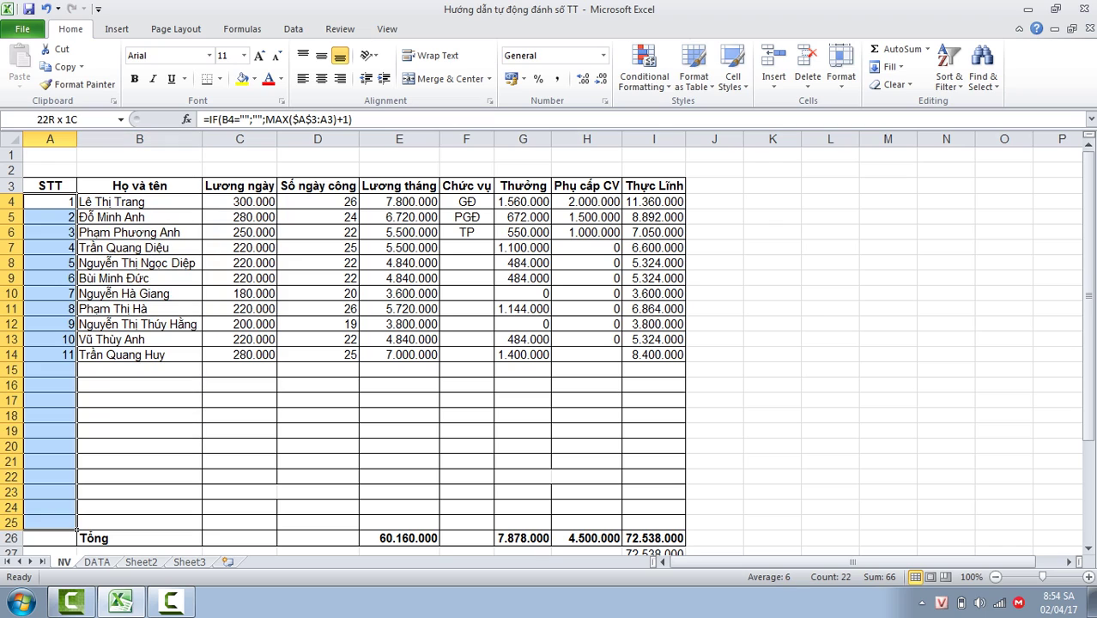
Clear the STT cells A4:A25 and fill them with a fixed number series from 1 to 22
{"action": "key", "text": "Delete"}
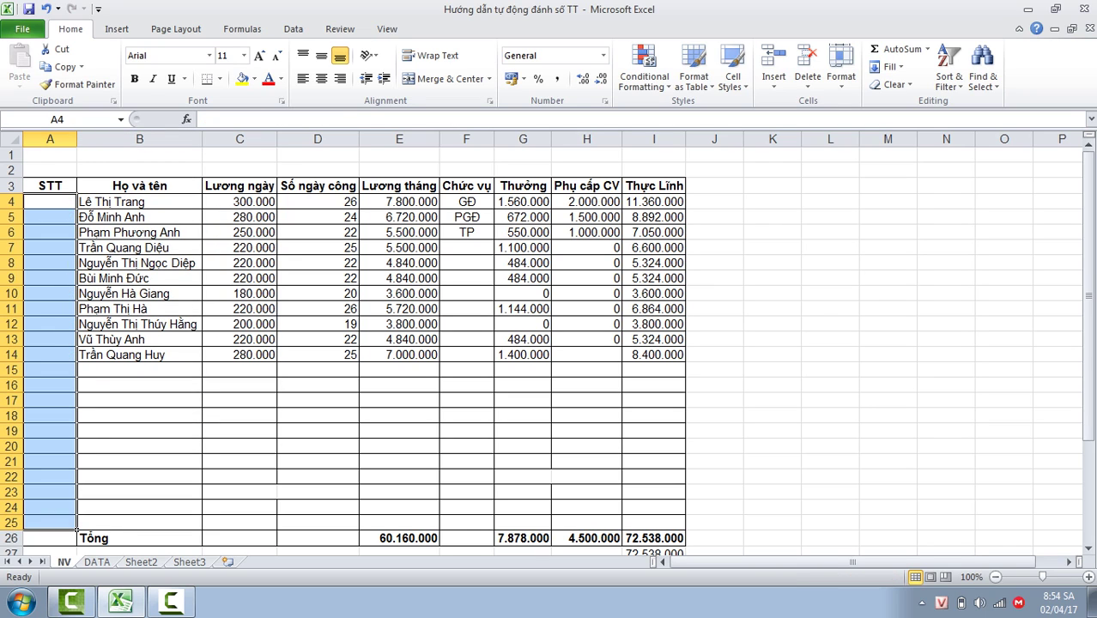
{"action": "left_click", "coordinate": [76, 206]}
{"action": "type", "text": "1"}
{"action": "key", "text": "ctrl+Return"}
{"action": "left_click_drag", "start_coordinate": [77, 207], "coordinate": [82, 529]}
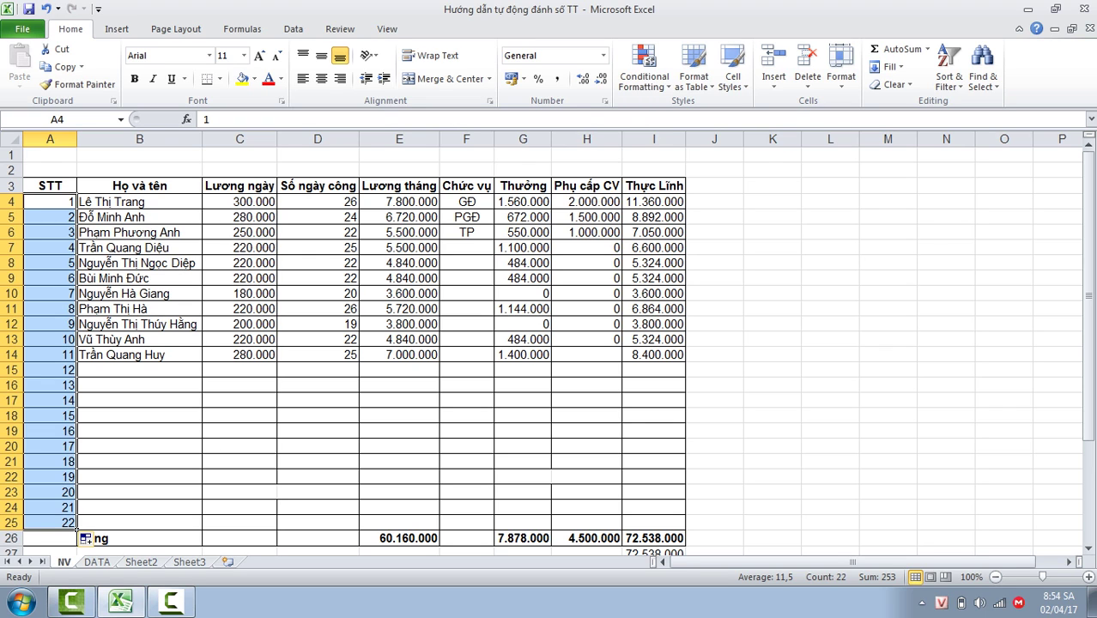
Check the NV sheet in print preview and return to the worksheet
{"action": "key", "text": "ctrl+p"}
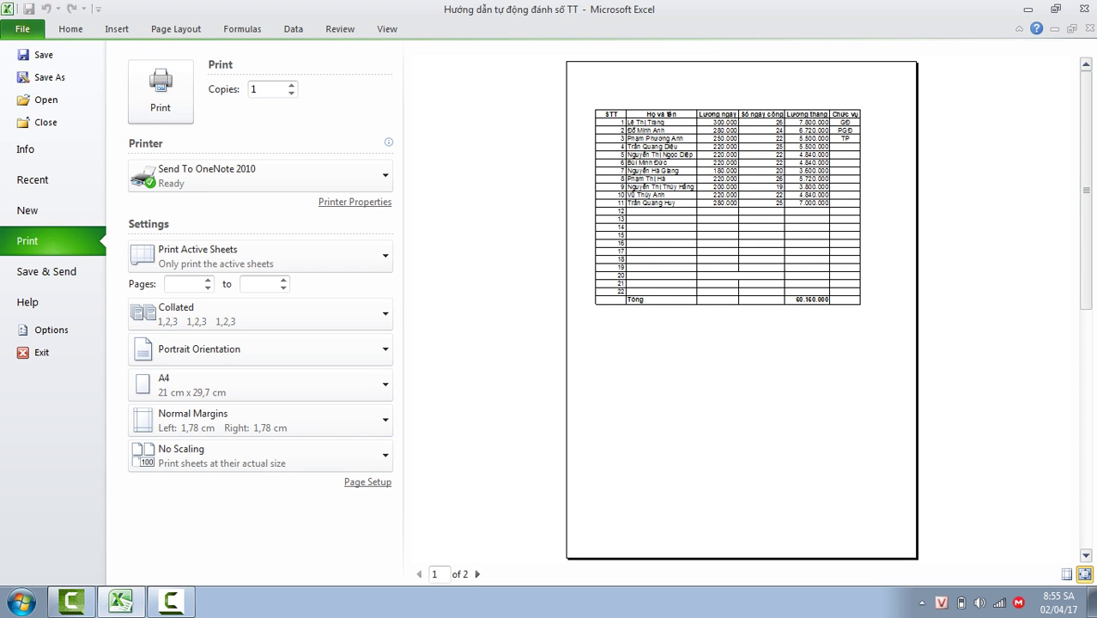
{"action": "key", "text": "Escape"}
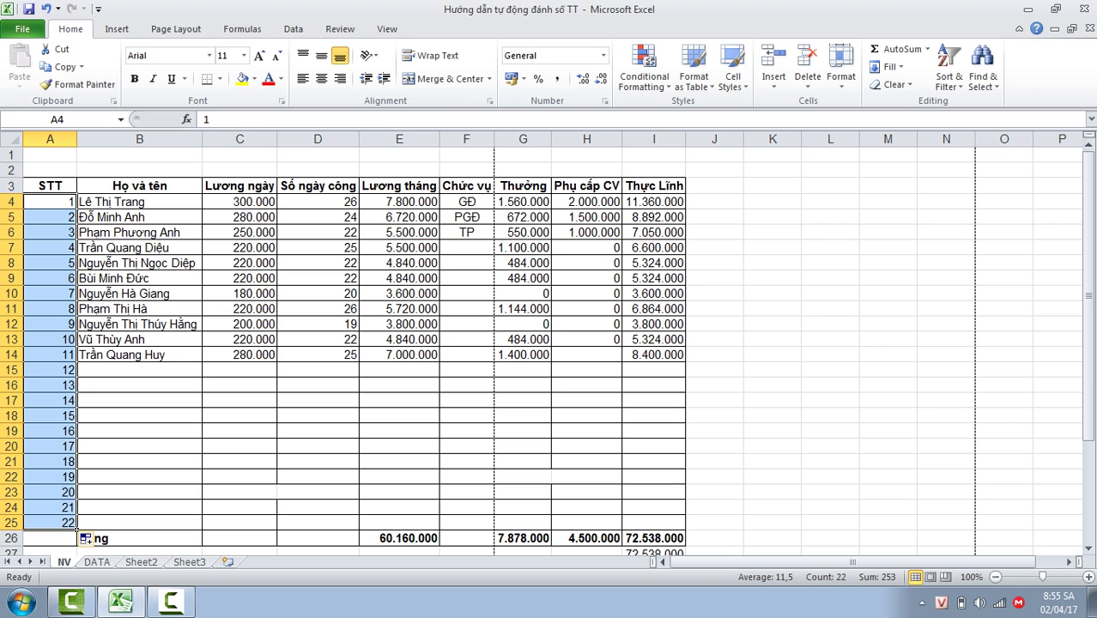
{"action": "left_click", "coordinate": [139, 400]}
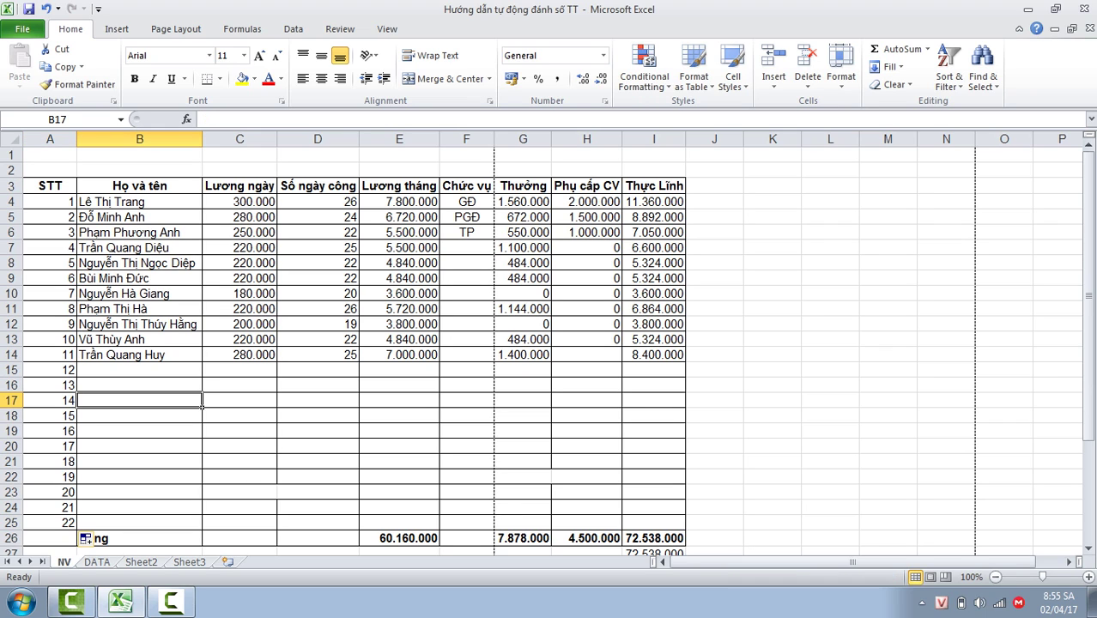
Clear all serial numbers from the STT cells A4:A25
{"action": "left_click_drag", "start_coordinate": [50, 201], "coordinate": [51, 522]}
{"action": "key", "text": "Delete"}
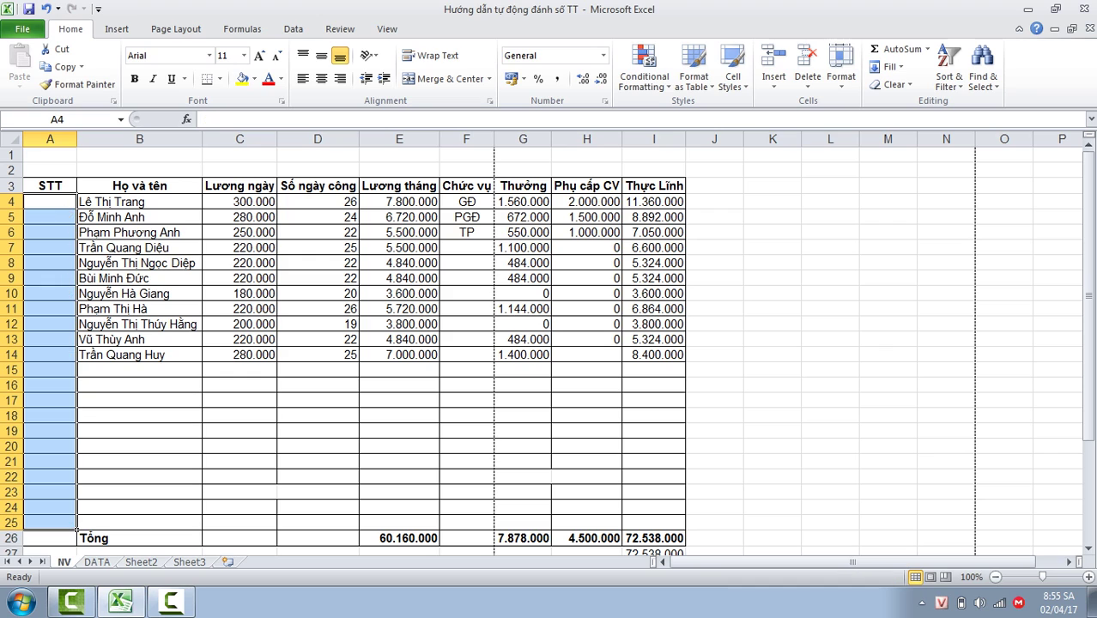
{"action": "left_click", "coordinate": [51, 369]}
{"action": "left_click", "coordinate": [60, 217]}
Begin an IF formula in cell A4 that tests B4="" and returns "" when true
{"action": "left_click", "coordinate": [73, 203]}
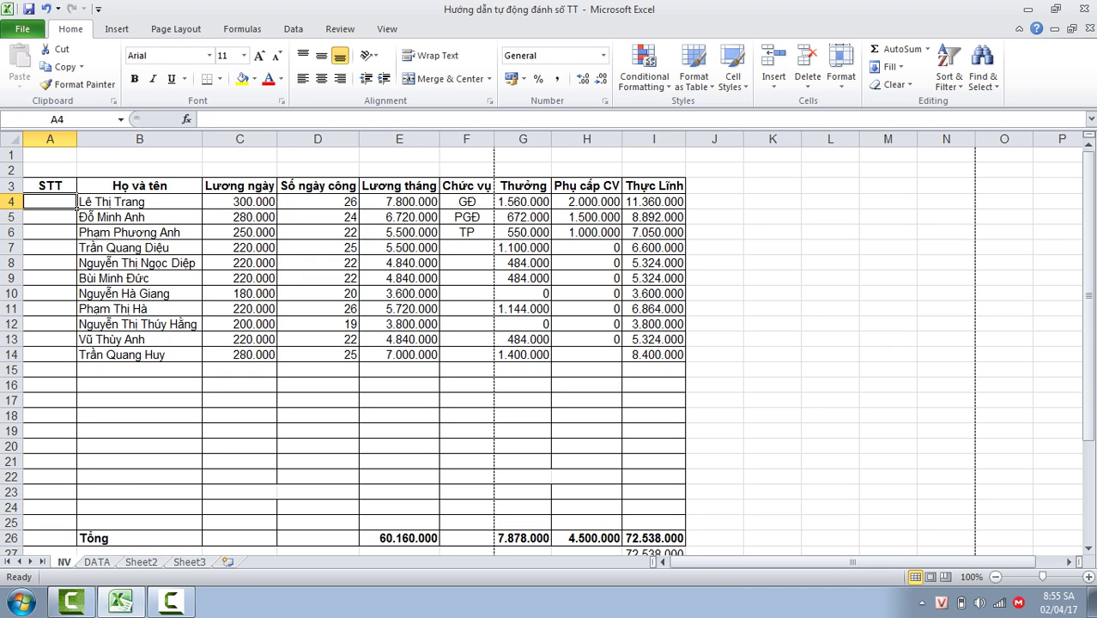
{"action": "type", "text": "=if("}
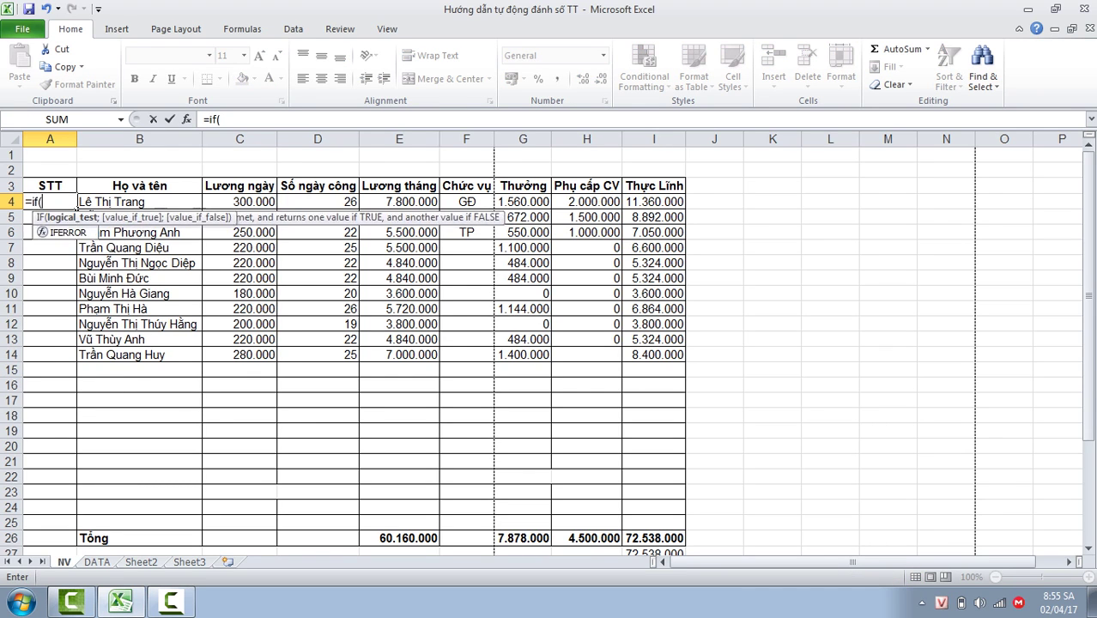
{"action": "key", "text": "BackSpace"}
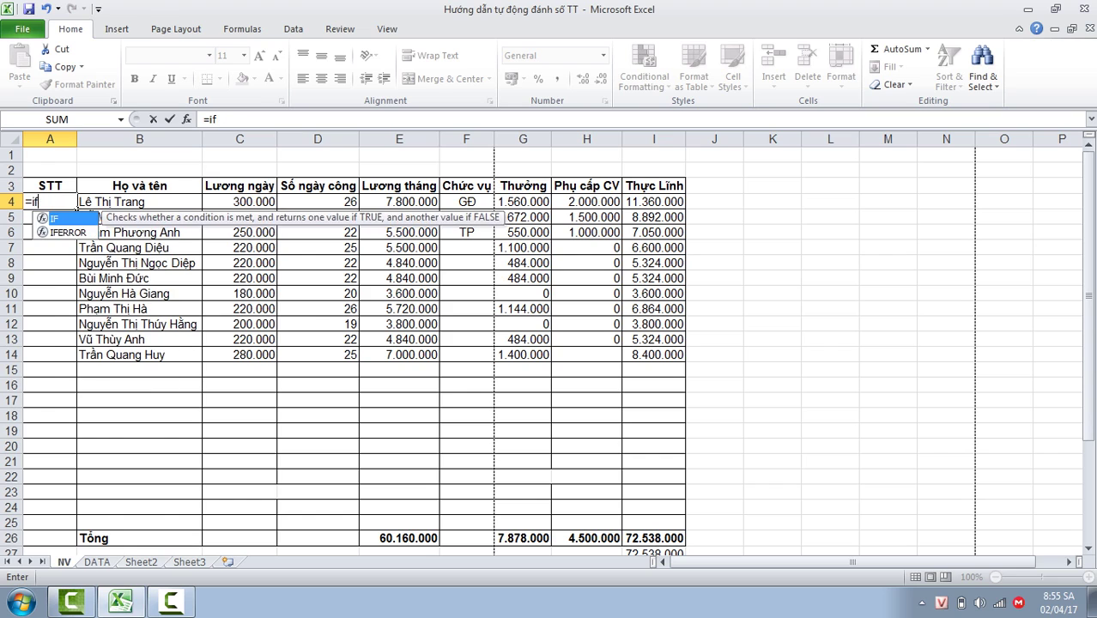
{"action": "type", "text": "("}
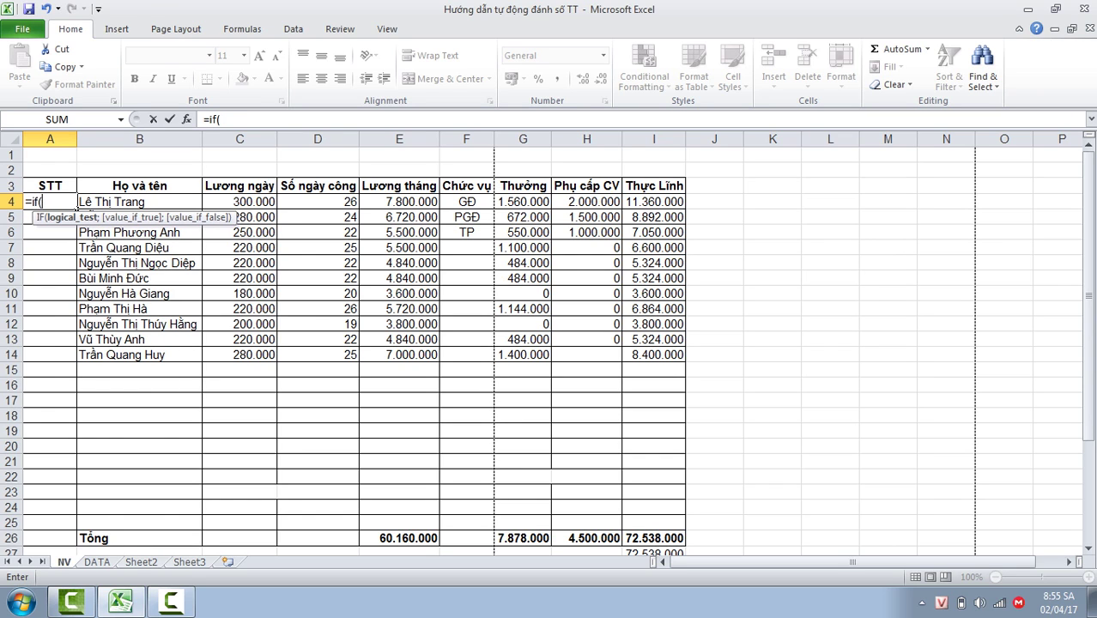
{"action": "type", "text": "B4=\"\"l"}
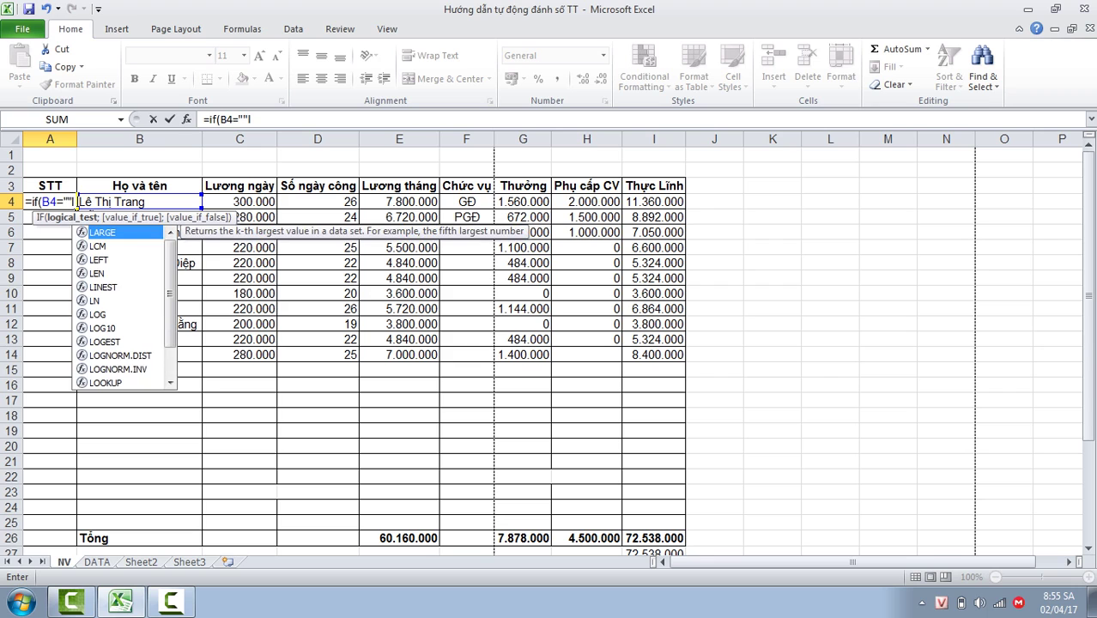
{"action": "key", "text": "BackSpace"}
{"action": "type", "text": ";\"\";"}
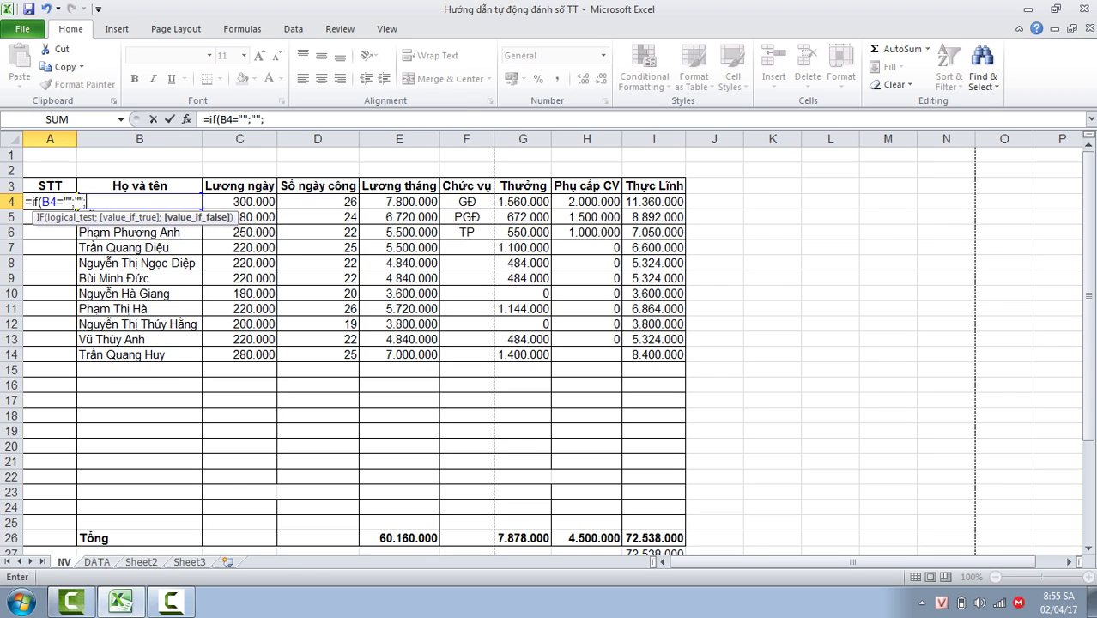
Complete the A4 formula with MAX($A$3:A3)+1 as the value if false, and fill it down to A25
{"action": "type", "text": "max"}
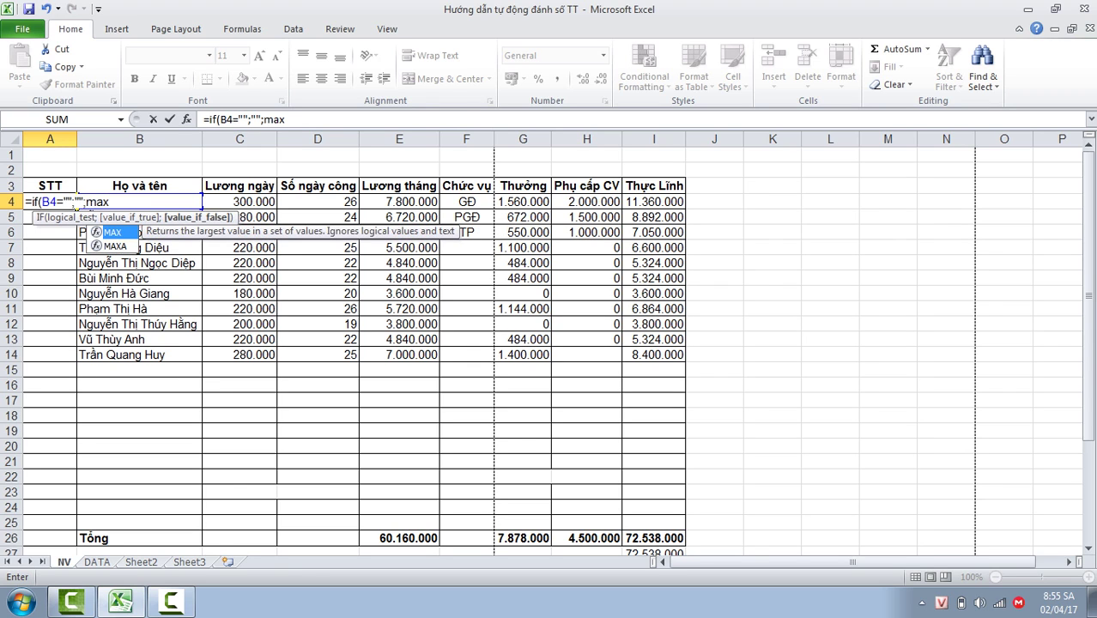
{"action": "type", "text": "(A$3"}
{"action": "key", "text": "F4"}
{"action": "key", "text": "F4"}
{"action": "key", "text": "F4"}
{"action": "key", "text": "F4"}
{"action": "key", "text": "F4"}
{"action": "type", "text": ":"}
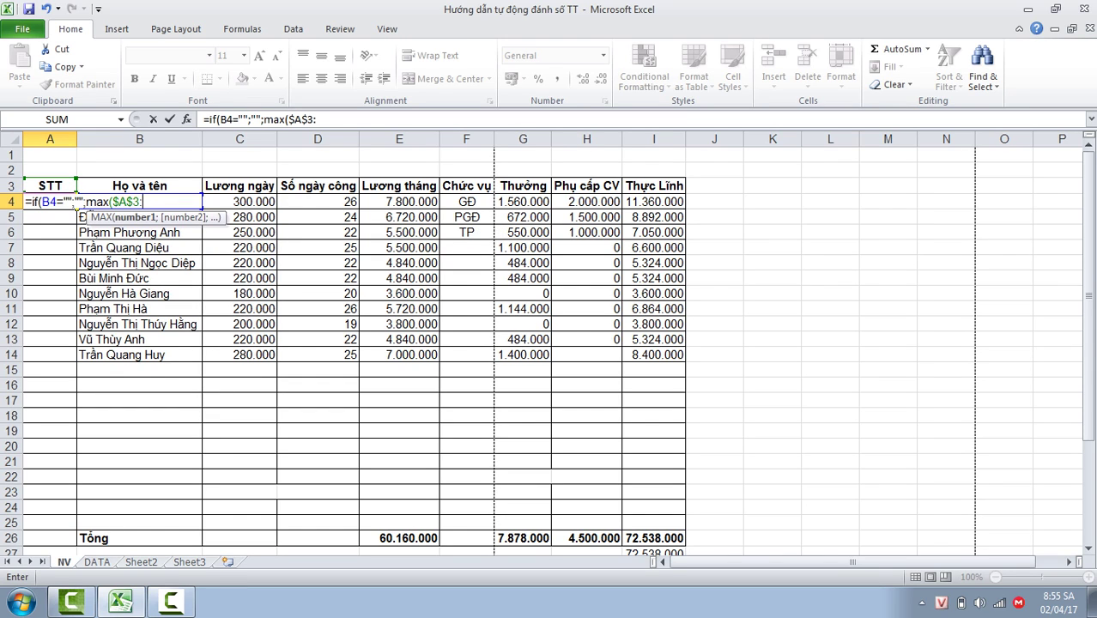
{"action": "type", "text": "A3)+!"}
{"action": "key", "text": "BackSpace"}
{"action": "type", "text": "1)"}
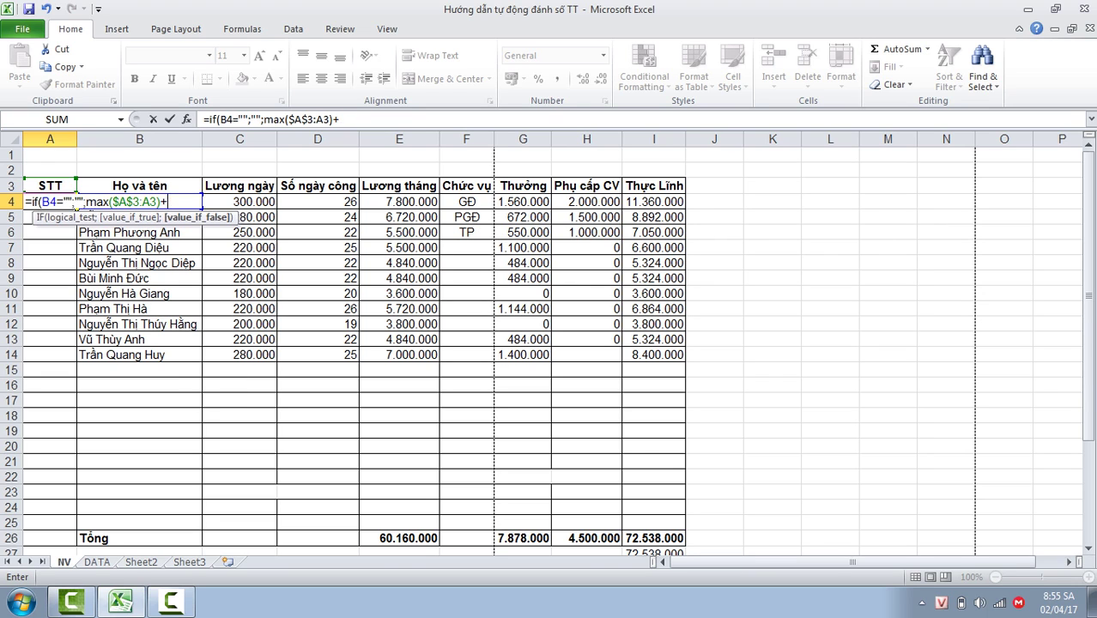
{"action": "key", "text": "Return"}
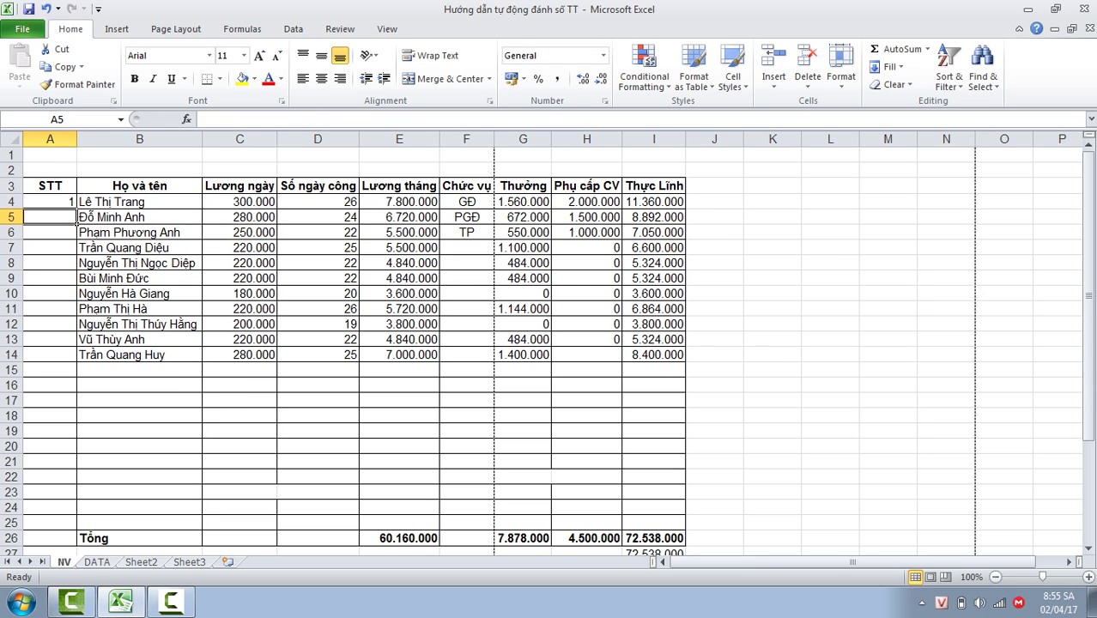
{"action": "left_click", "coordinate": [75, 205]}
{"action": "left_click_drag", "start_coordinate": [76, 208], "coordinate": [78, 530]}
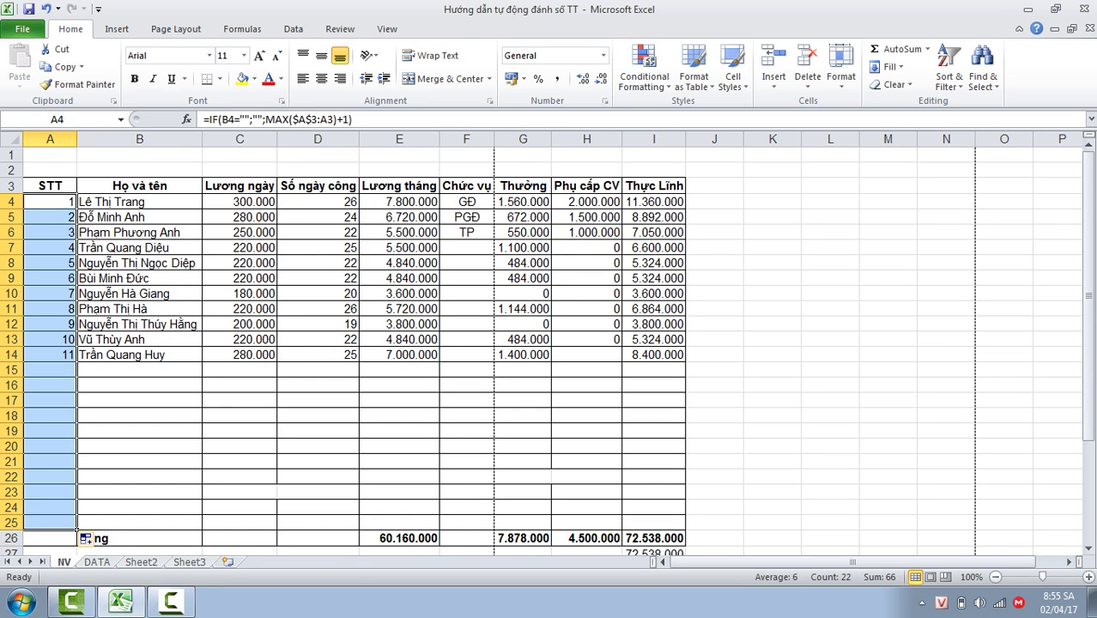
Clear the employee data in B9:I9 to test the automatic numbering, and undo the deletion
{"action": "left_click_drag", "start_coordinate": [128, 278], "coordinate": [678, 278]}
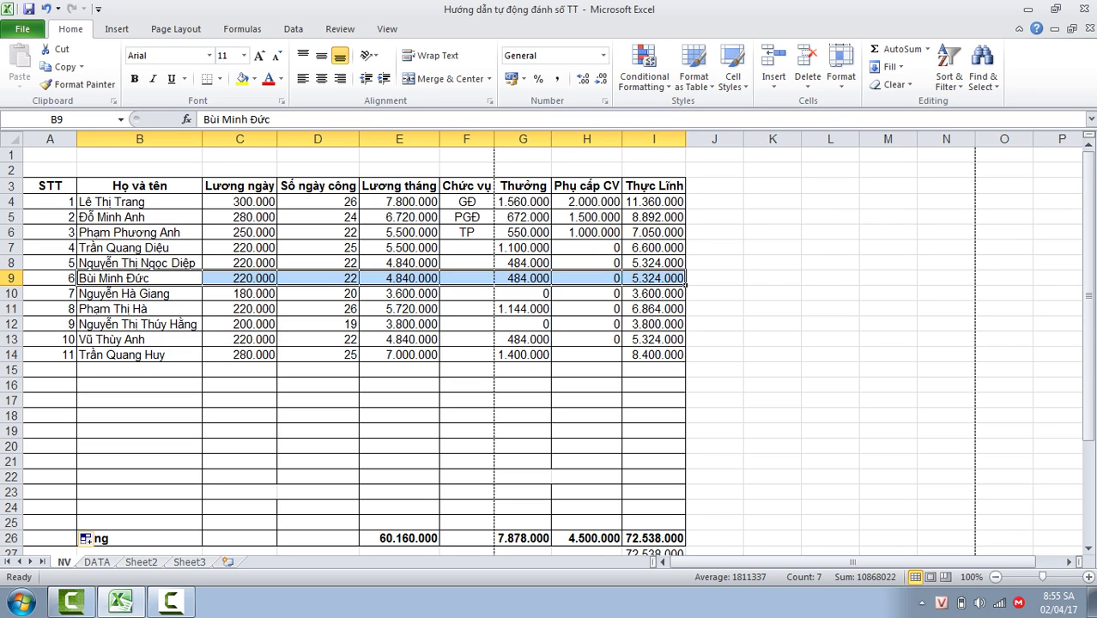
{"action": "key", "text": "Delete"}
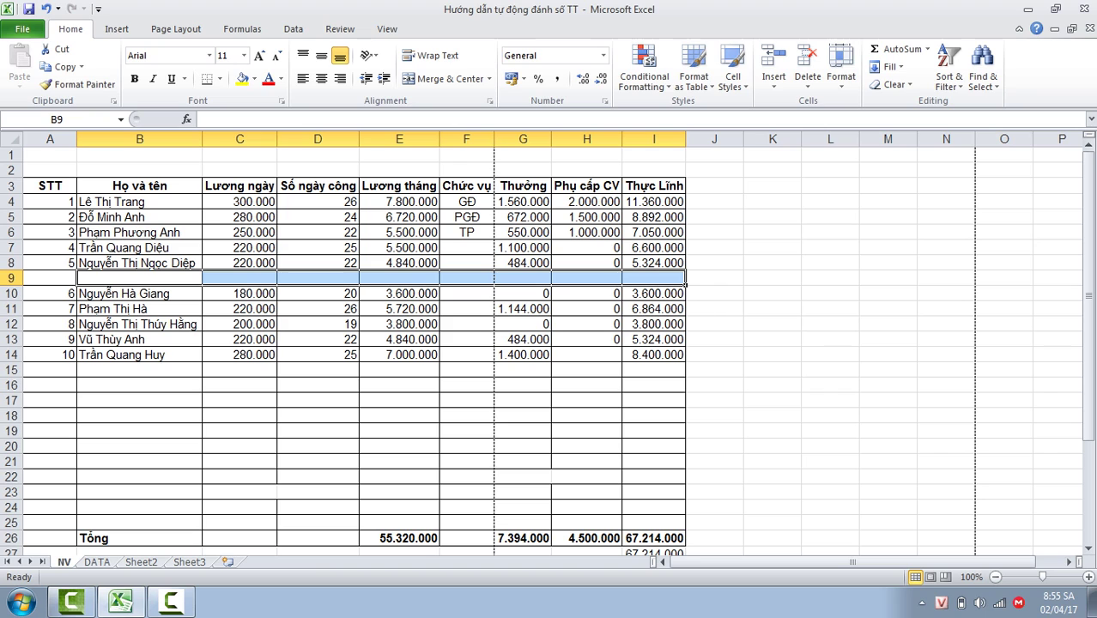
{"action": "key", "text": "ctrl+z"}
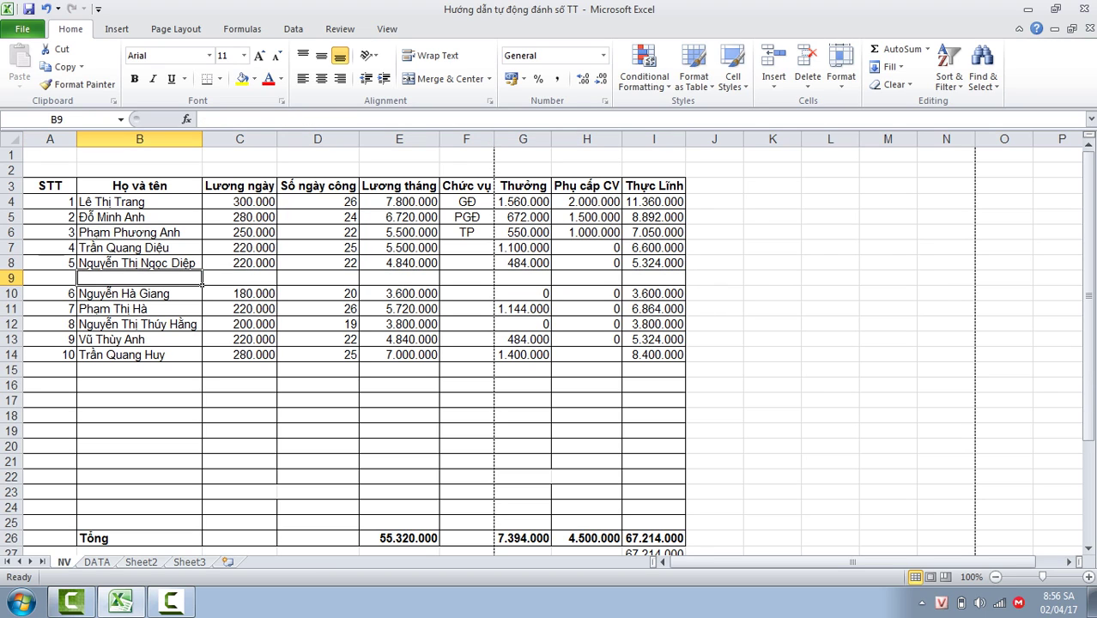
Turn on filtering for the header row 3 of the salary table
{"action": "left_click", "coordinate": [10, 186]}
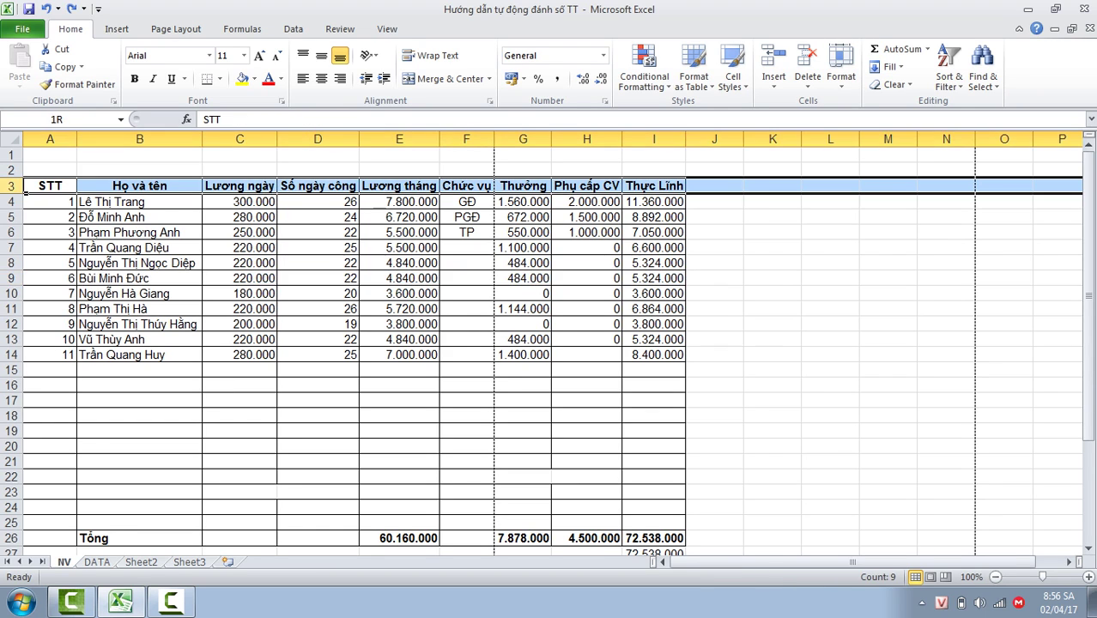
{"action": "left_click", "coordinate": [293, 29]}
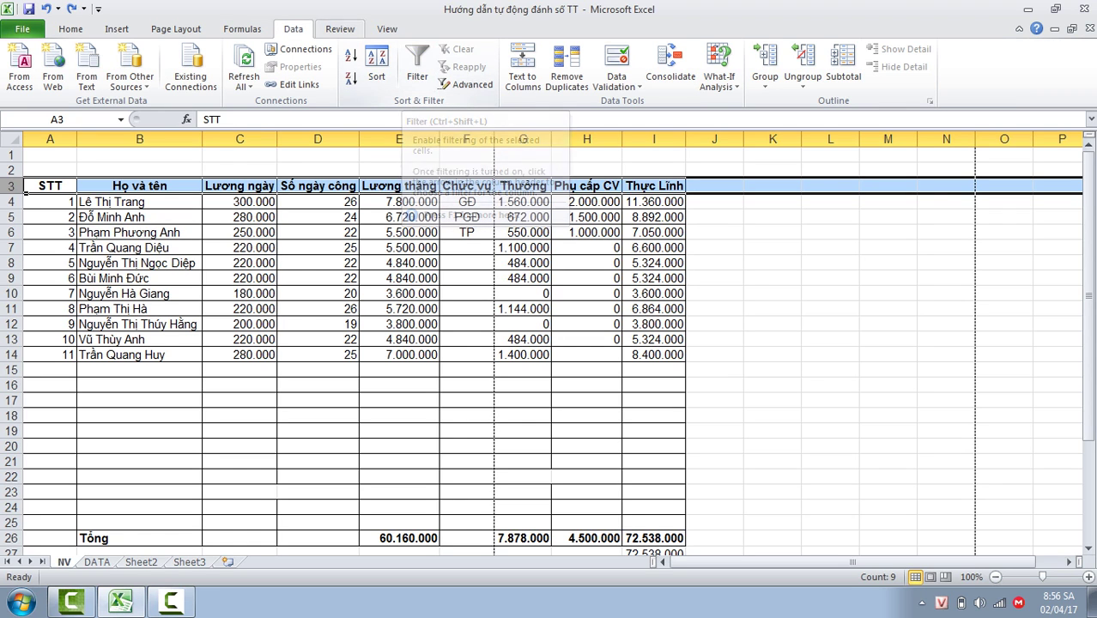
{"action": "left_click", "coordinate": [417, 64]}
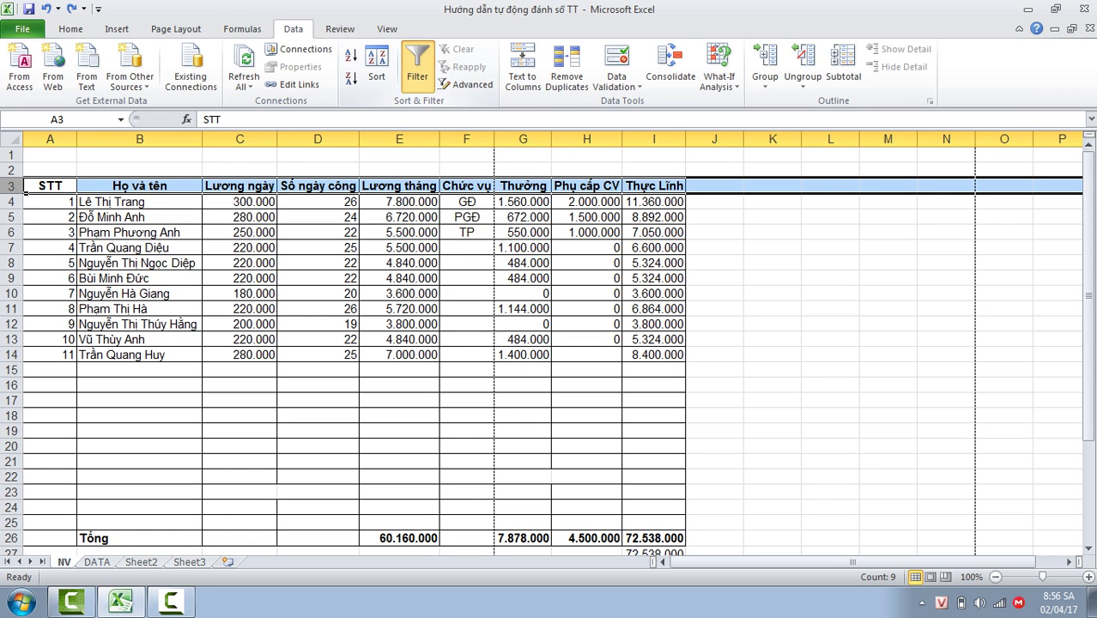
{"action": "left_click", "coordinate": [139, 446]}
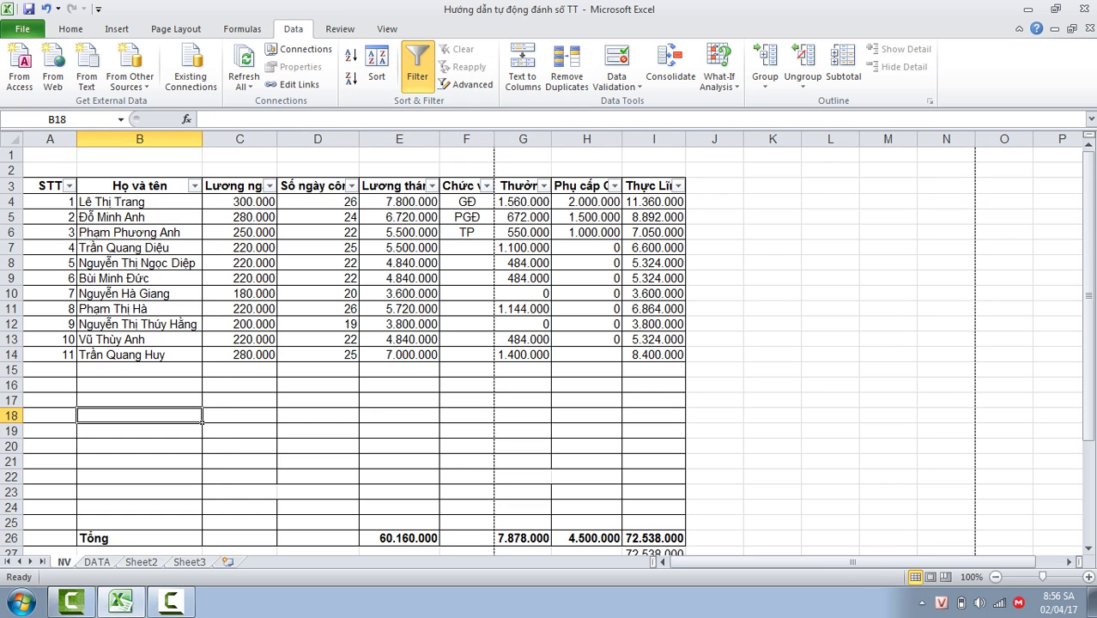
Filter the STT column to exclude blanks, hiding the empty rows of the salary table
{"action": "left_click", "coordinate": [69, 185]}
{"action": "scroll", "coordinate": [111, 394], "scroll_direction": "down", "scroll_amount": 2}
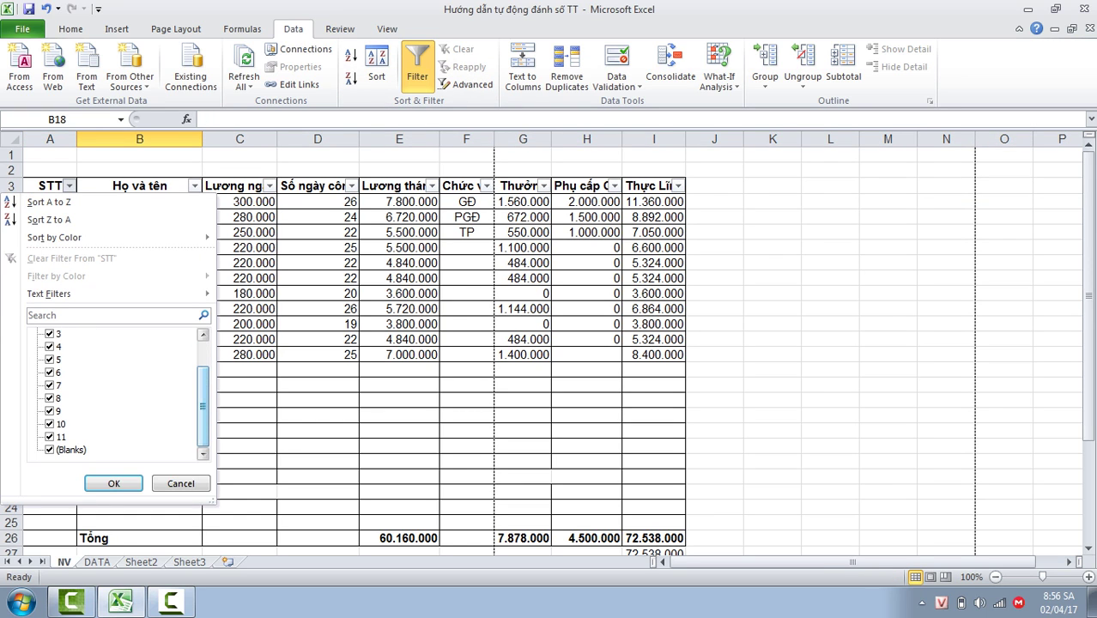
{"action": "left_click", "coordinate": [50, 449]}
{"action": "left_click", "coordinate": [114, 483]}
{"action": "left_click", "coordinate": [240, 431]}
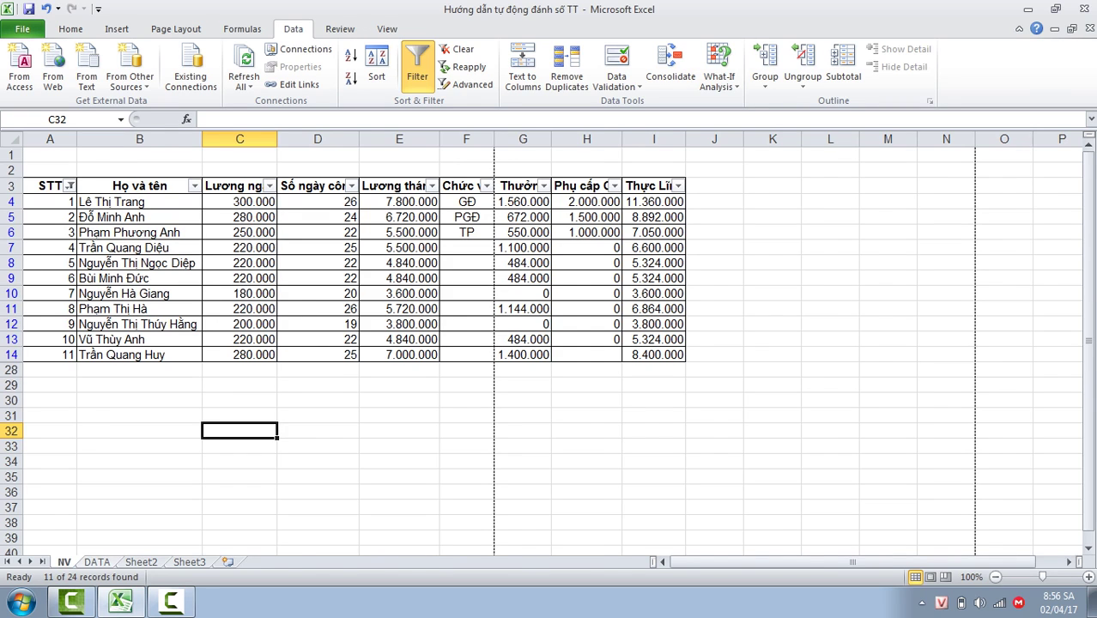
On the DATA sheet, examine the TT formula in A5 and the voucher number, date and account name cells in rows 5 and 6
{"action": "key", "text": "ctrl+Page_Down"}
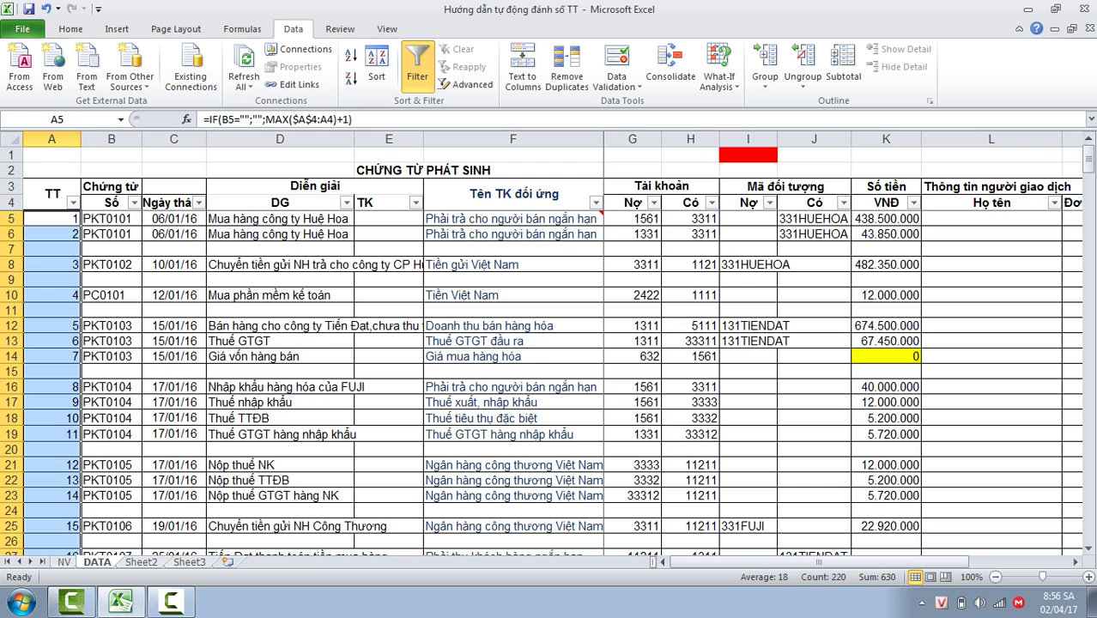
{"action": "left_click", "coordinate": [26, 219]}
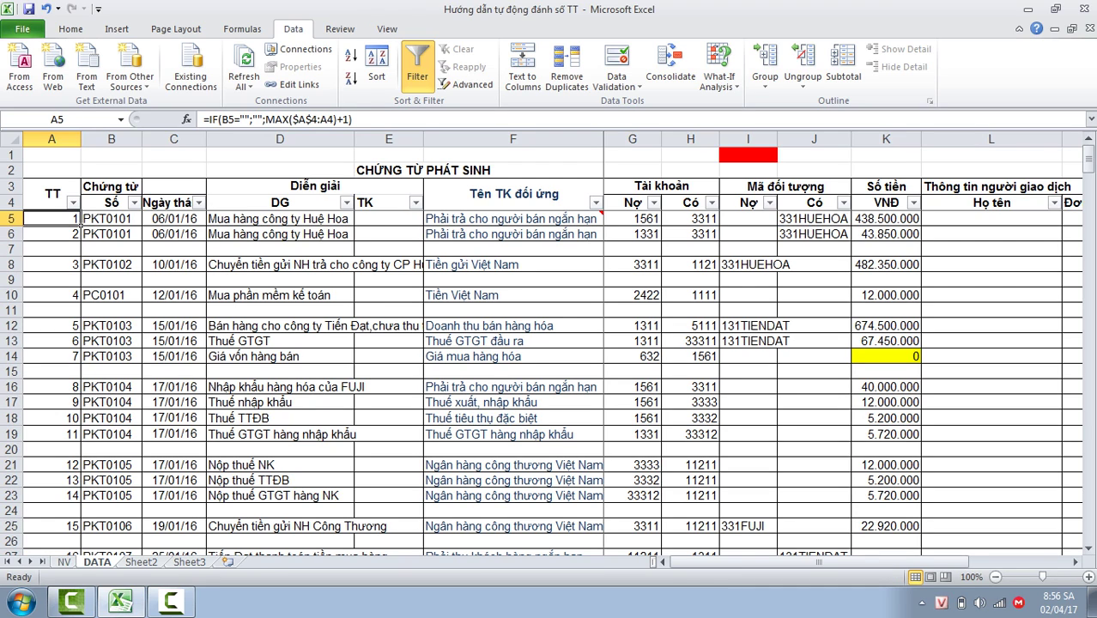
{"action": "left_click", "coordinate": [110, 234]}
{"action": "left_click", "coordinate": [111, 219]}
{"action": "left_click", "coordinate": [203, 238]}
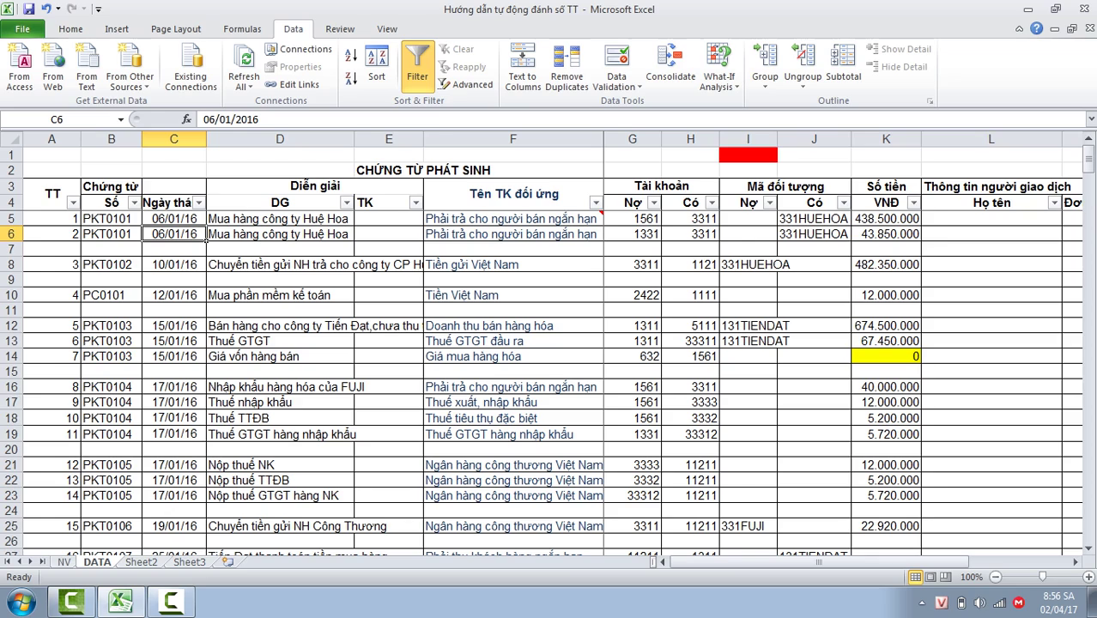
{"action": "left_click", "coordinate": [512, 233]}
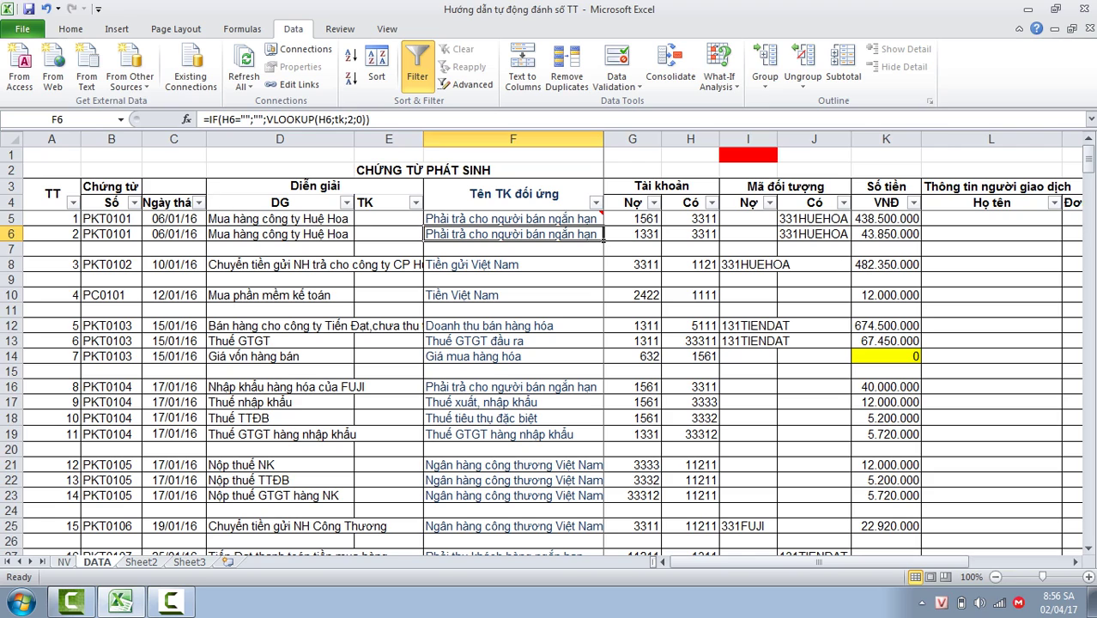
{"action": "left_click", "coordinate": [111, 233]}
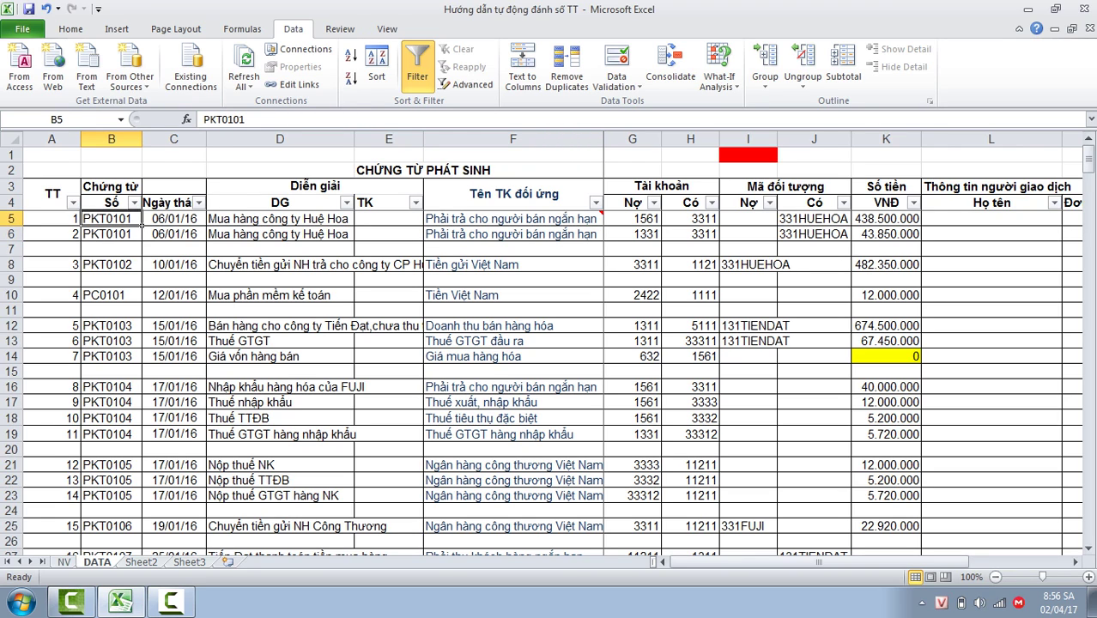
{"action": "left_click", "coordinate": [78, 219]}
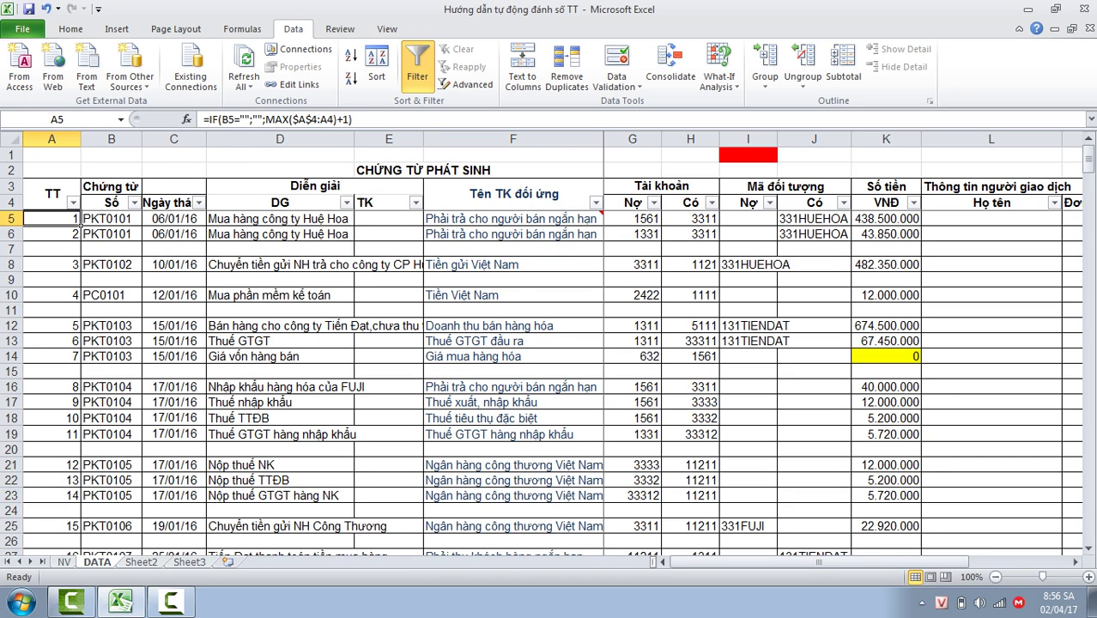
{"action": "left_click", "coordinate": [138, 237]}
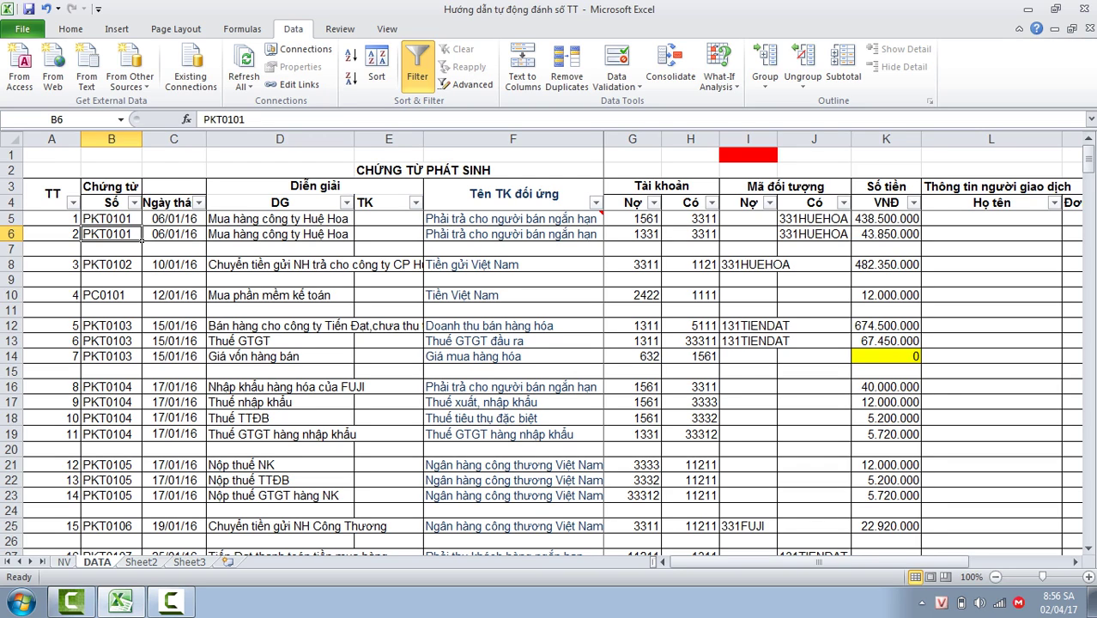
Replace the TT formula in A5 with =IF(B5<>0;1;"")
{"action": "left_click", "coordinate": [35, 220]}
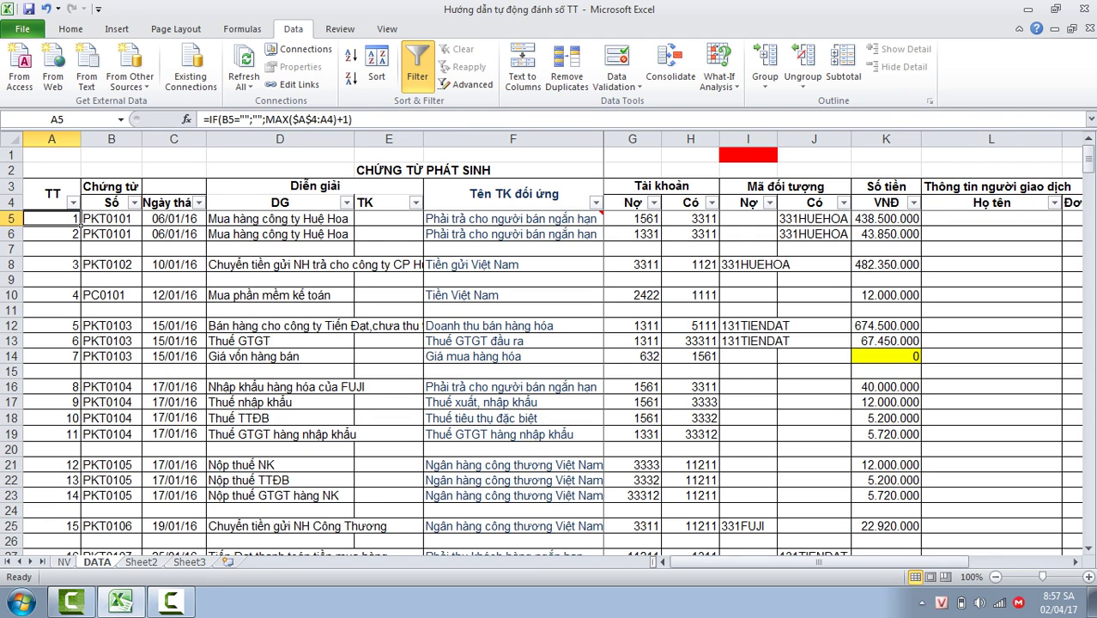
{"action": "type", "text": "=if"}
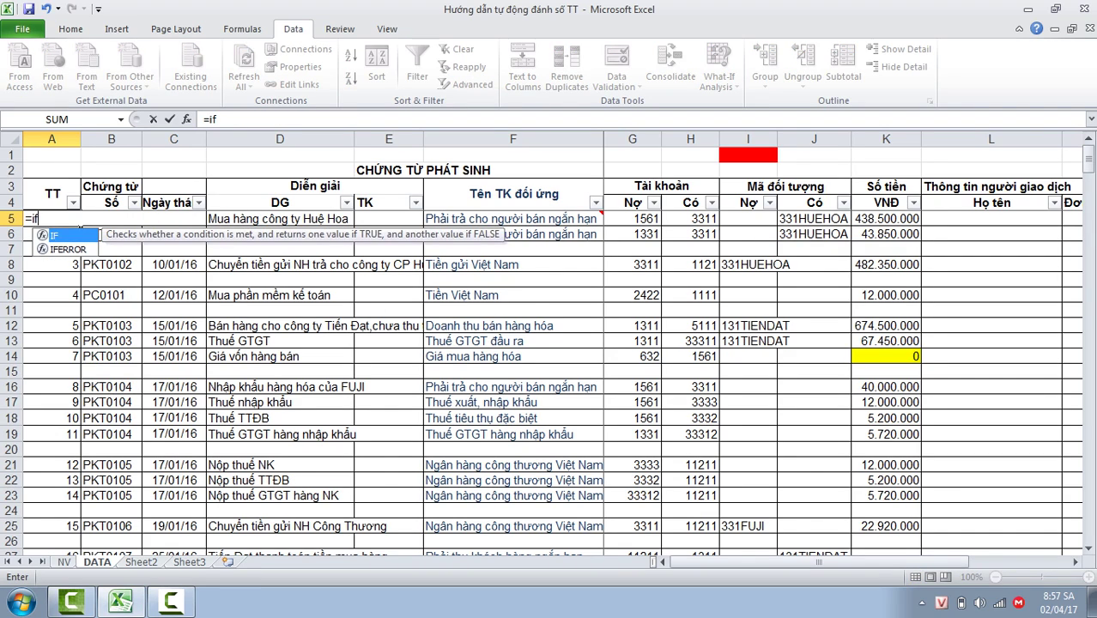
{"action": "key", "text": "ctrl+Return"}
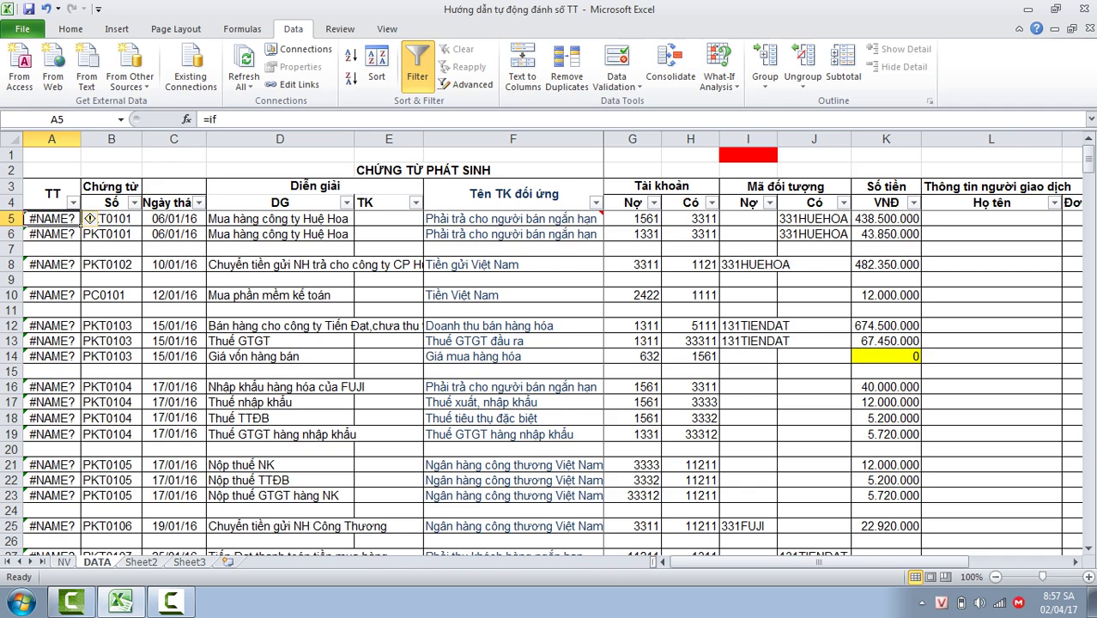
{"action": "type", "text": "=if("}
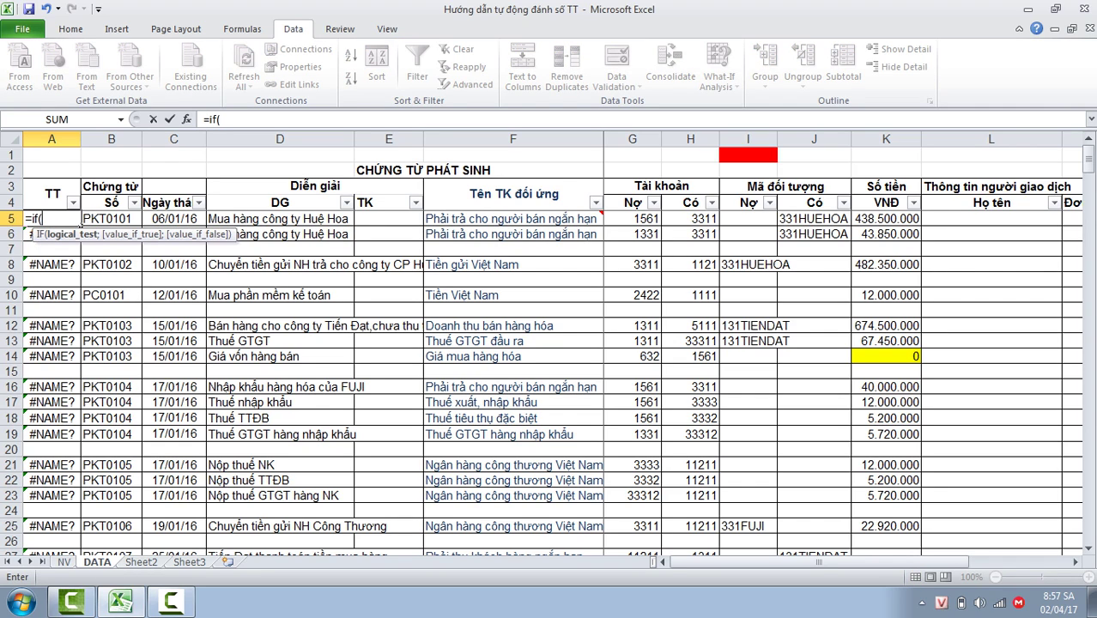
{"action": "type", "text": "B"}
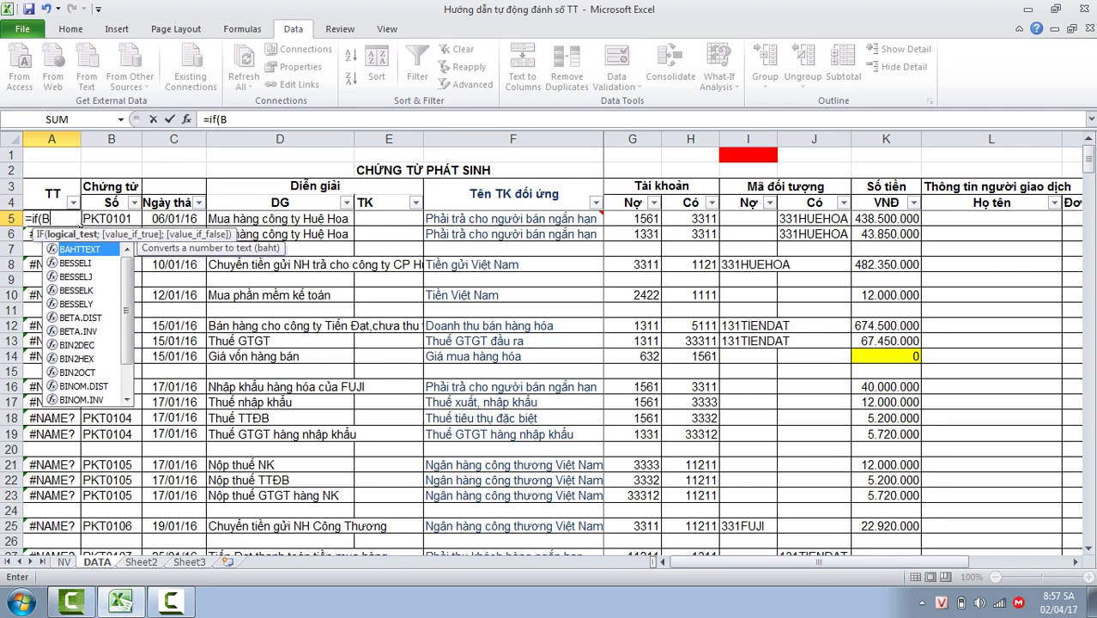
{"action": "type", "text": "5<>"}
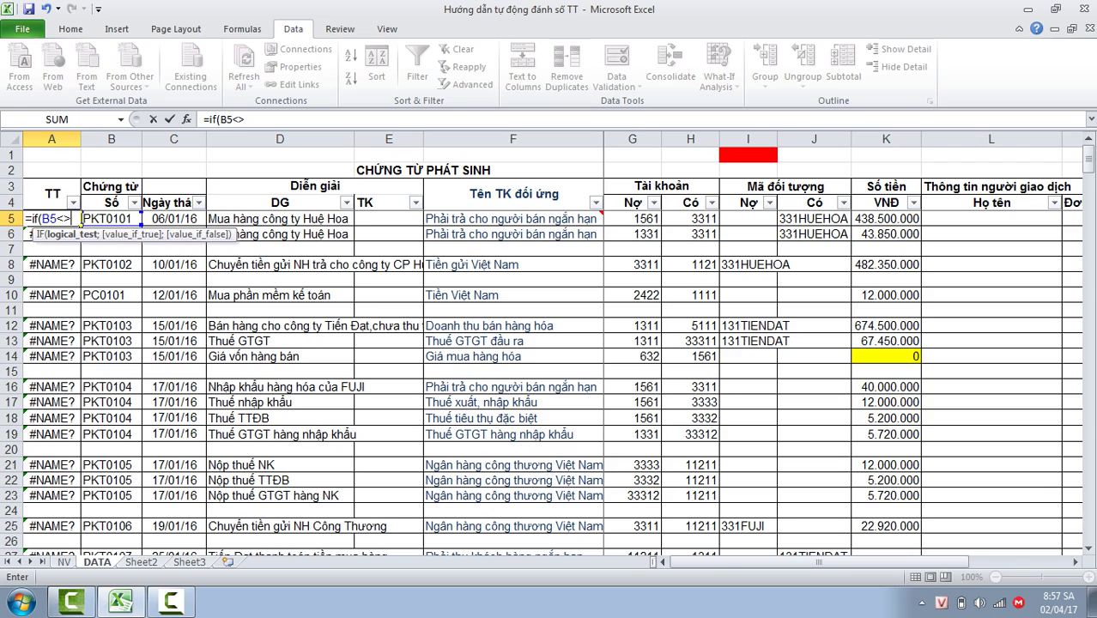
{"action": "type", "text": "0;1"}
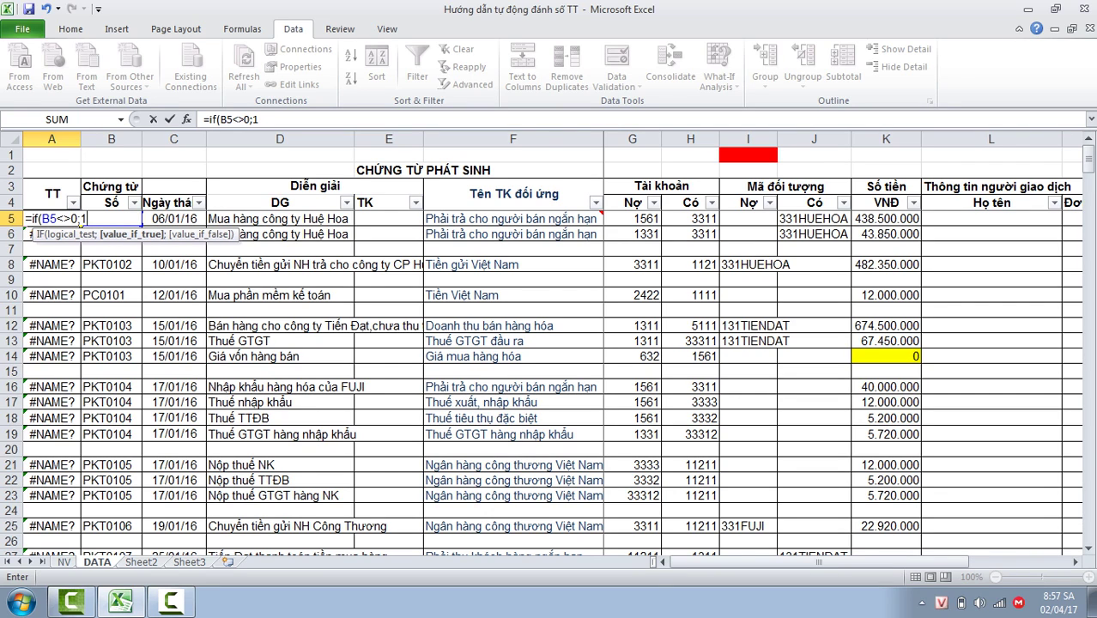
{"action": "type", "text": ":"}
{"action": "key", "text": "BackSpace"}
{"action": "type", "text": ";\"\";MAX($A$4:A5)+1"}
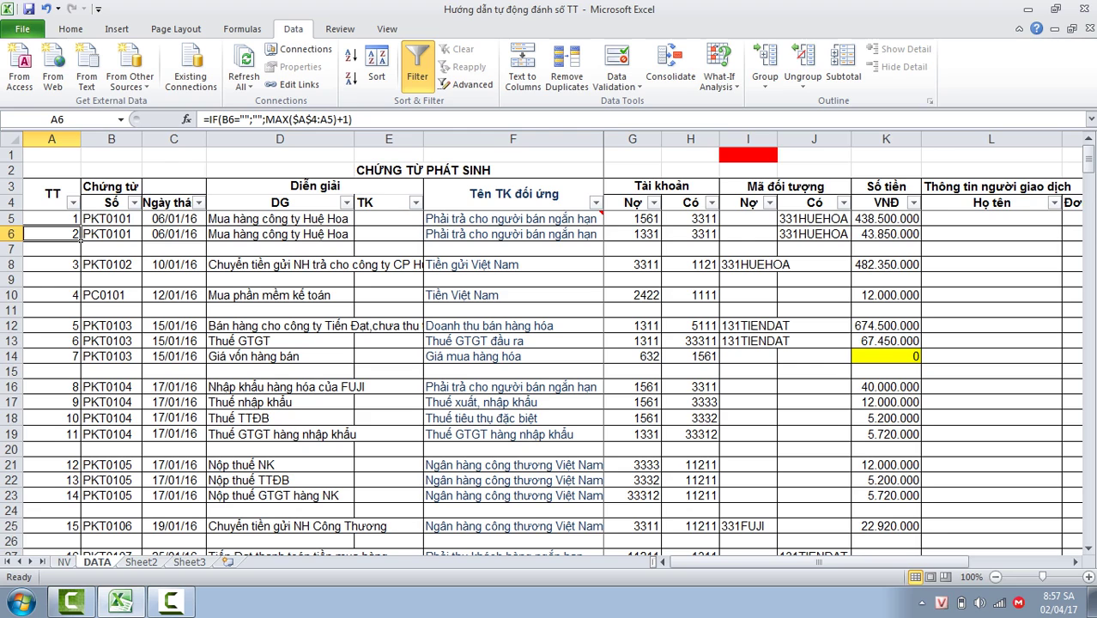
Begin a new IF formula in A6 with the condition AND(B6<>0)*(B6<>B5)
{"action": "type", "text": "=if("}
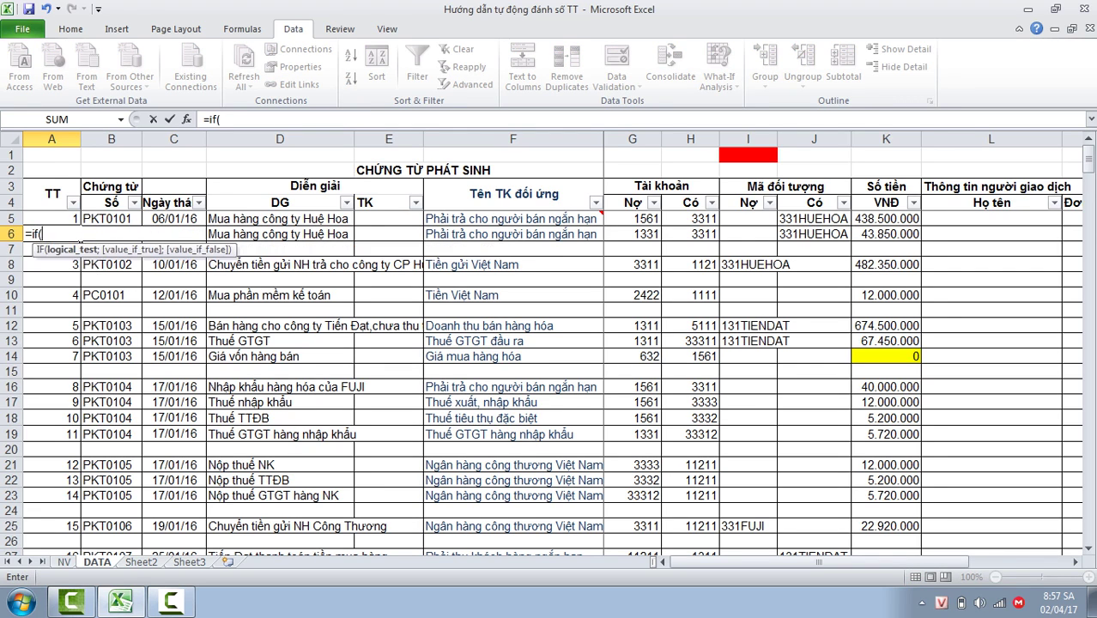
{"action": "type", "text": "and("}
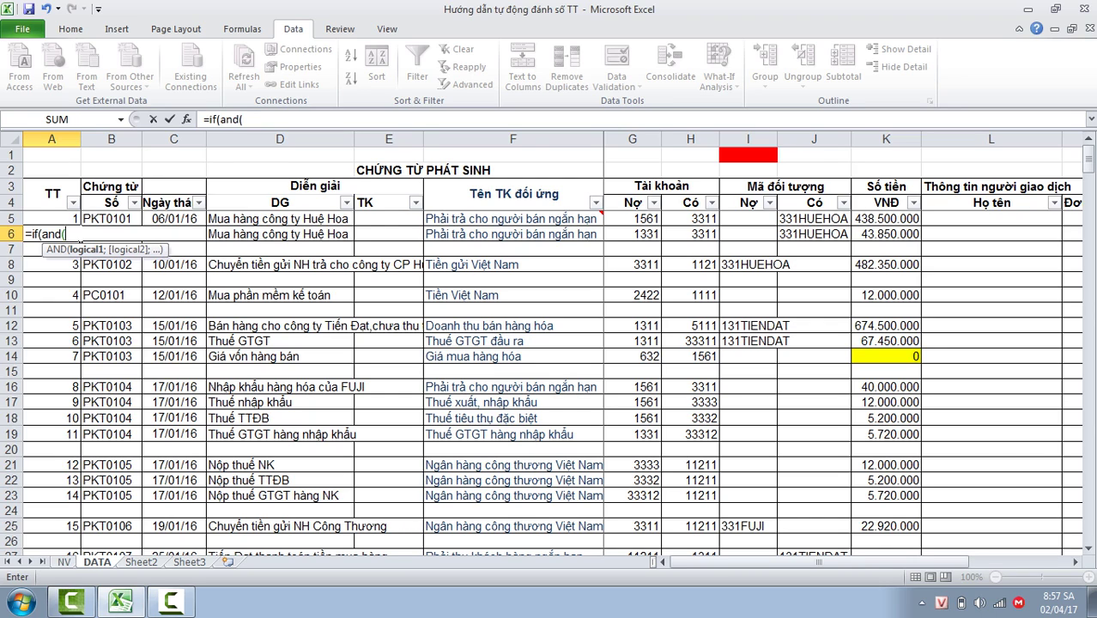
{"action": "type", "text": "B"}
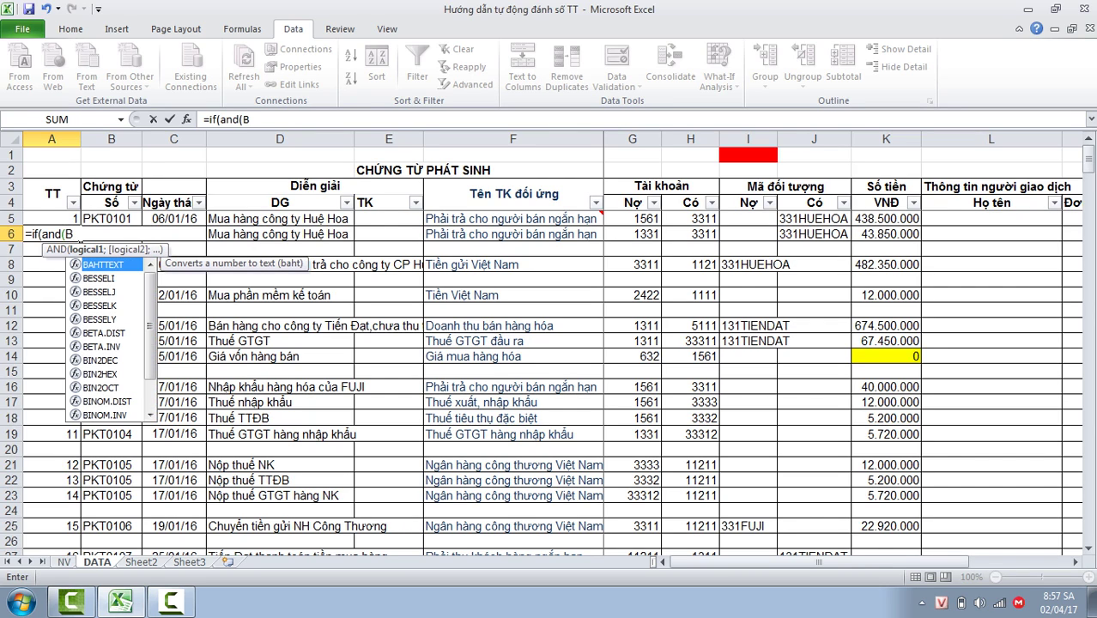
{"action": "type", "text": "6<>0;"}
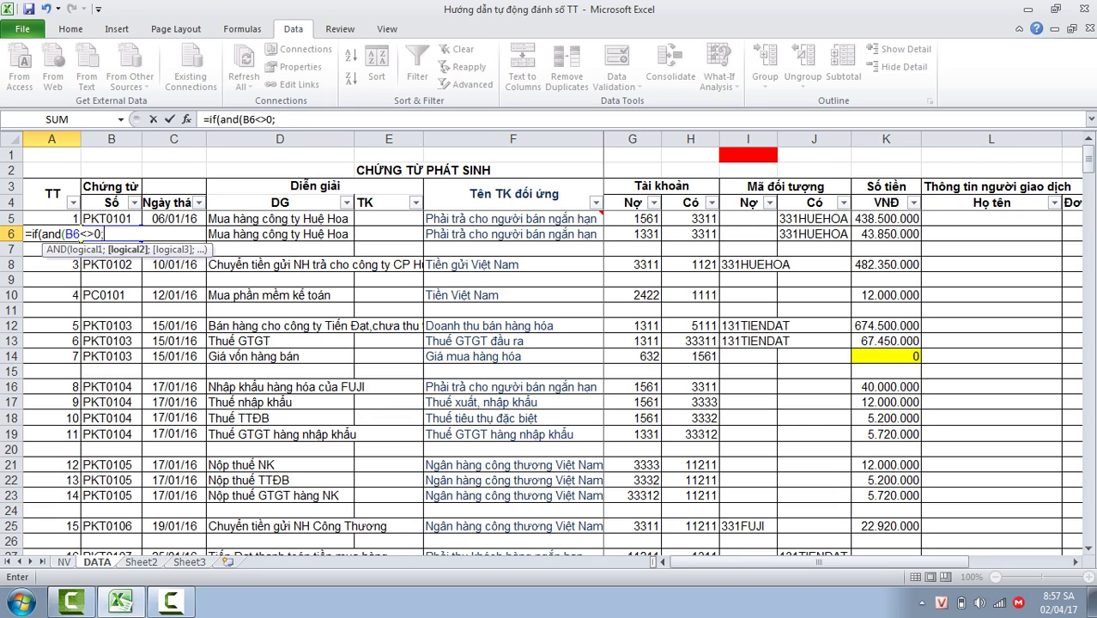
{"action": "key", "text": "BackSpace"}
{"action": "type", "text": ")"}
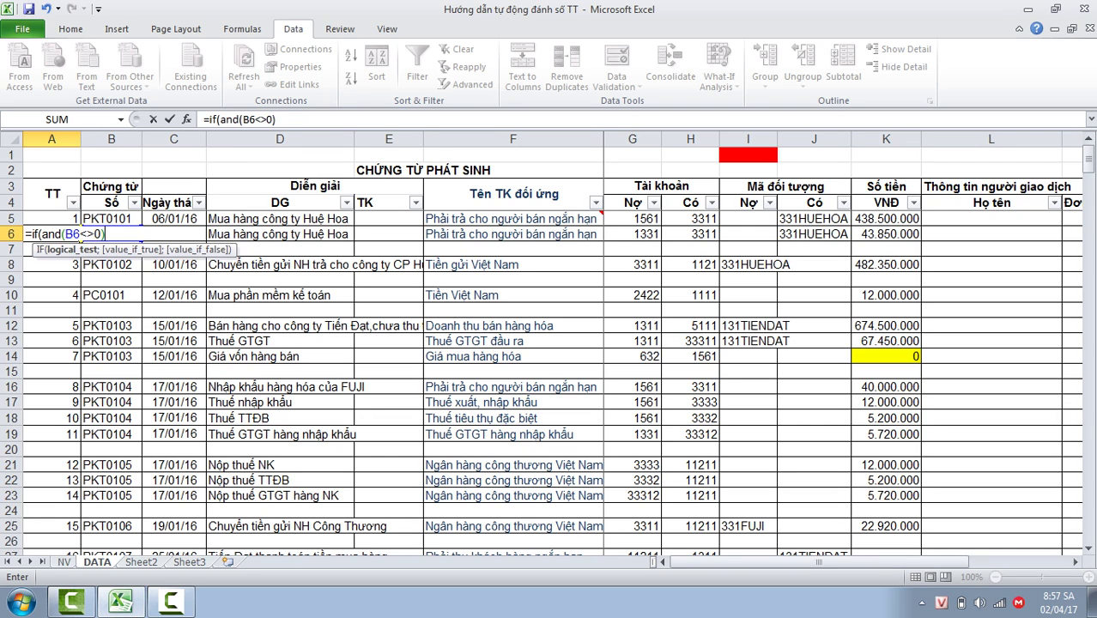
{"action": "type", "text": "*"}
{"action": "type", "text": "B6"}
{"action": "key", "text": "BackSpace"}
{"action": "key", "text": "BackSpace"}
{"action": "type", "text": "(B6<>B5"}
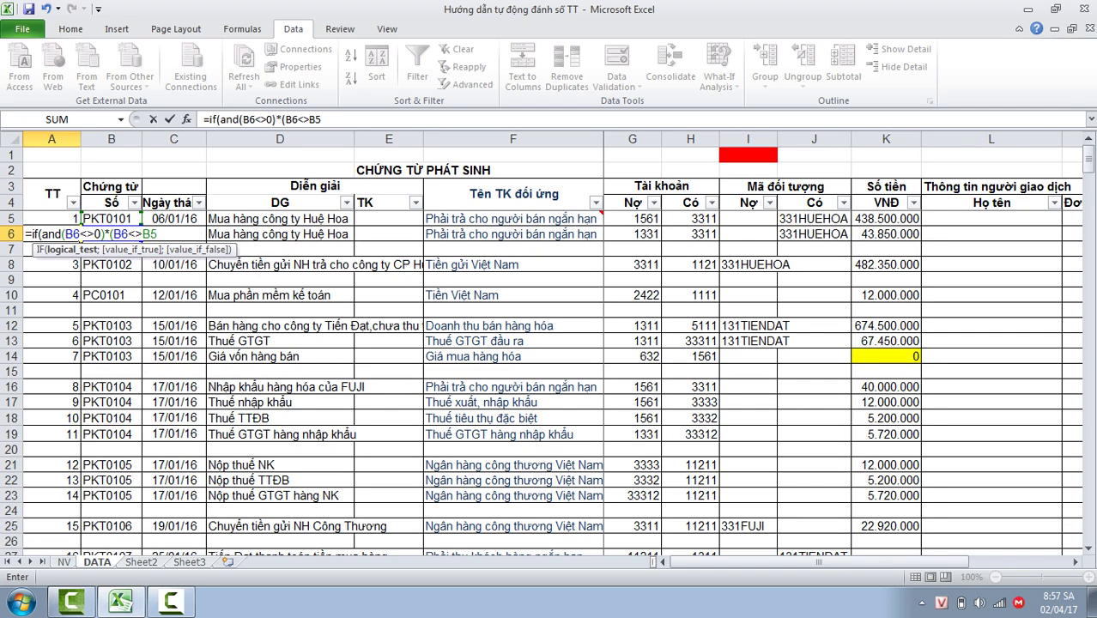
{"action": "type", "text": ")"}
Complete the A6 formula with MAX($A$5:A5)+1 as the true value and "" as the false value
{"action": "type", "text": ",max"}
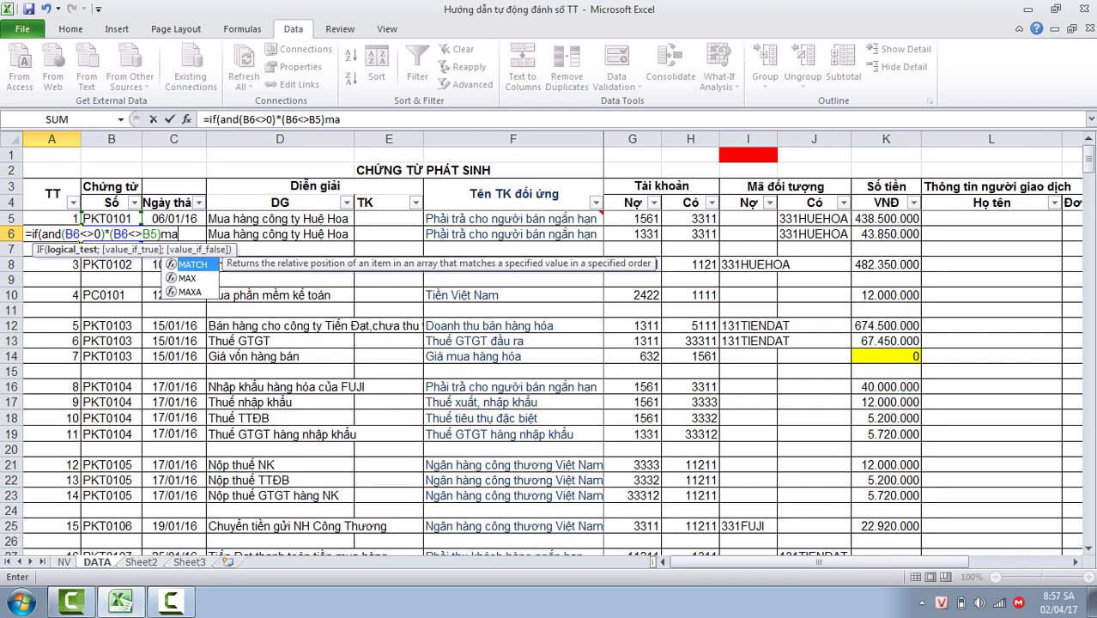
{"action": "key", "text": "BackSpace"}
{"action": "key", "text": "BackSpace"}
{"action": "key", "text": "BackSpace"}
{"action": "key", "text": "BackSpace"}
{"action": "type", "text": ";max("}
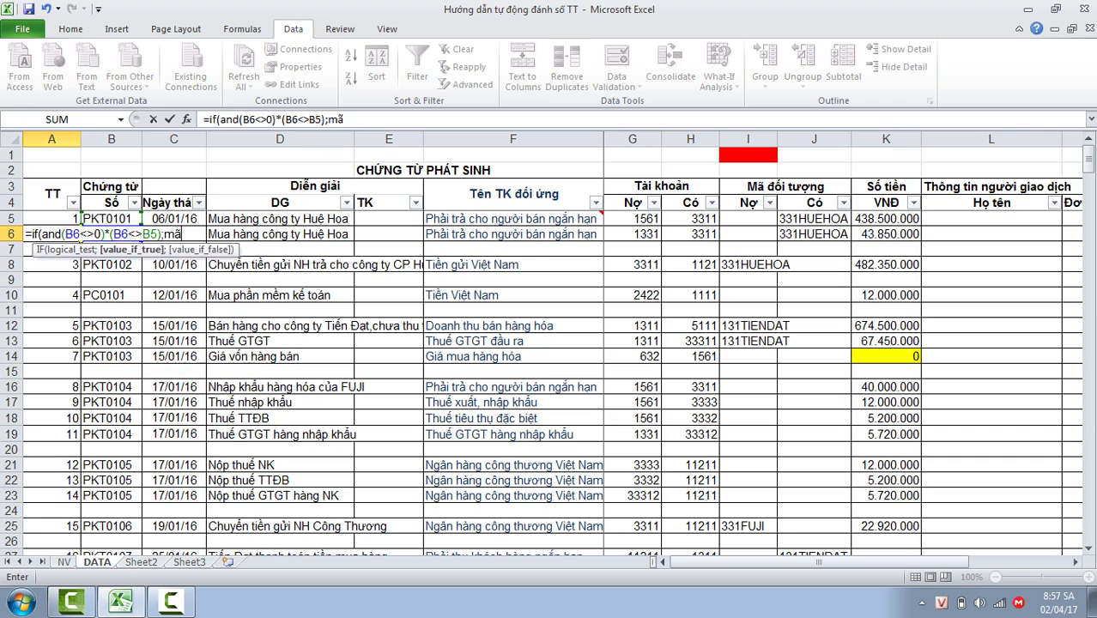
{"action": "type", "text": "A5"}
{"action": "key", "text": "F4"}
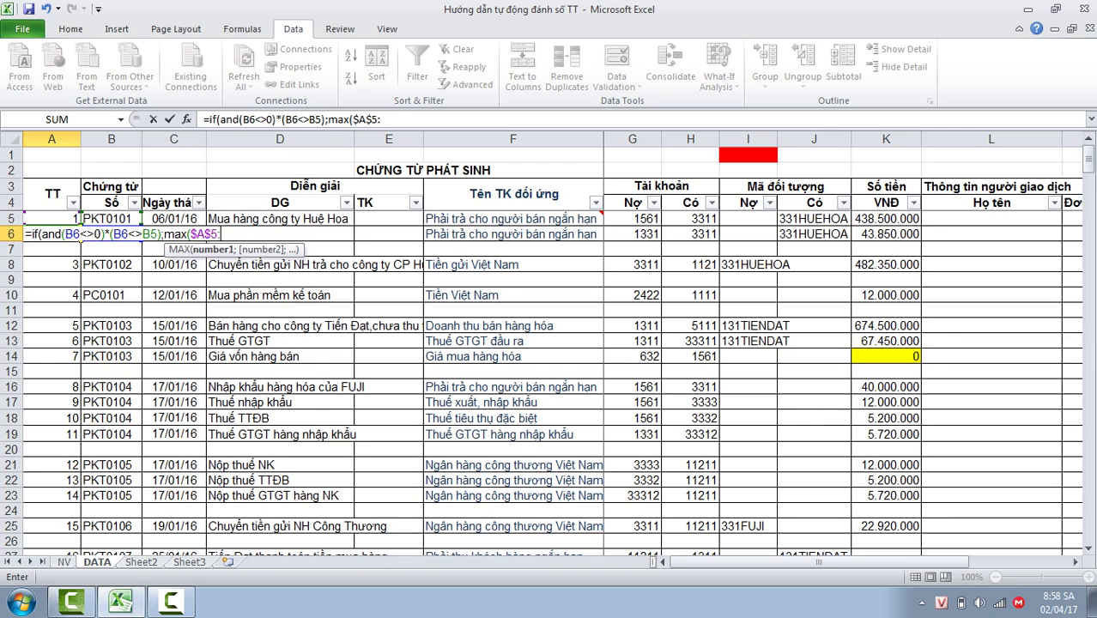
{"action": "type", "text": ":A5)+1"}
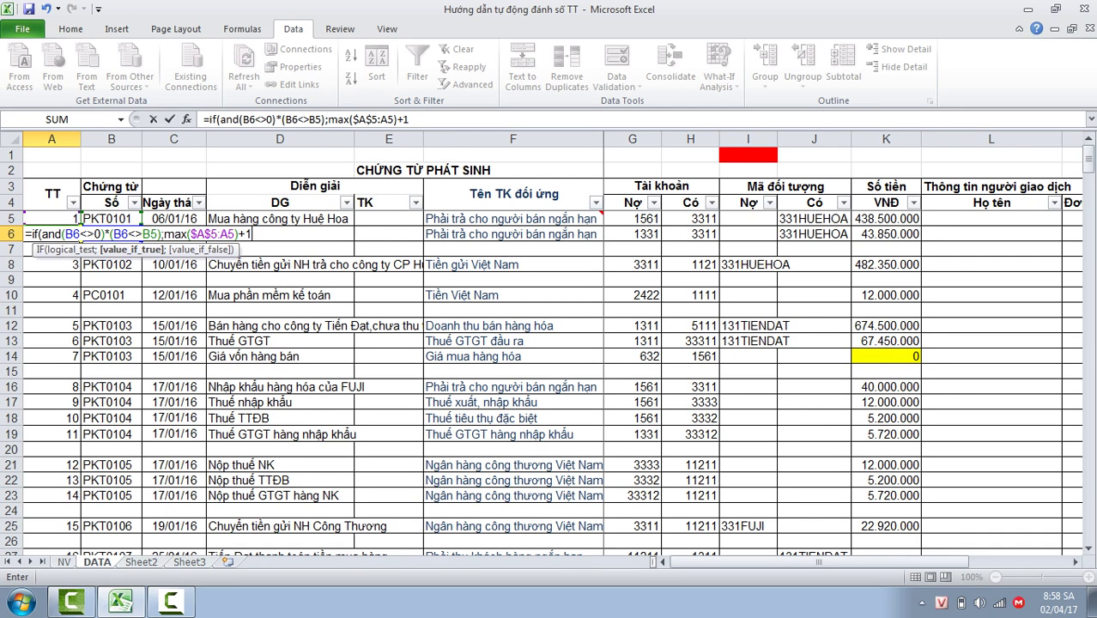
{"action": "type", "text": ";"}
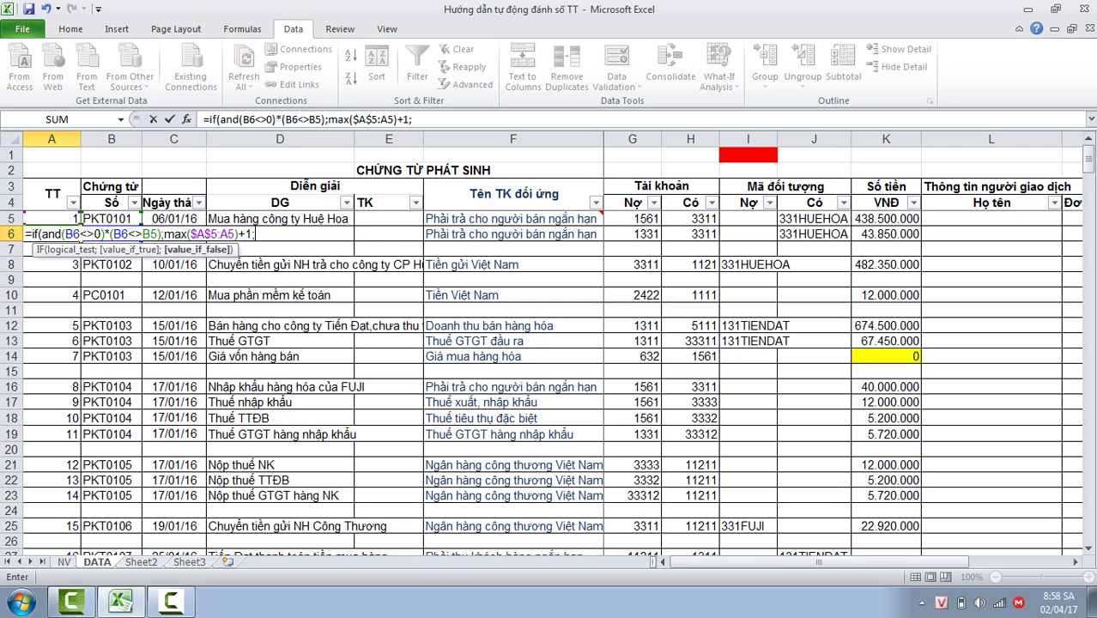
{"action": "type", "text": "\"\")"}
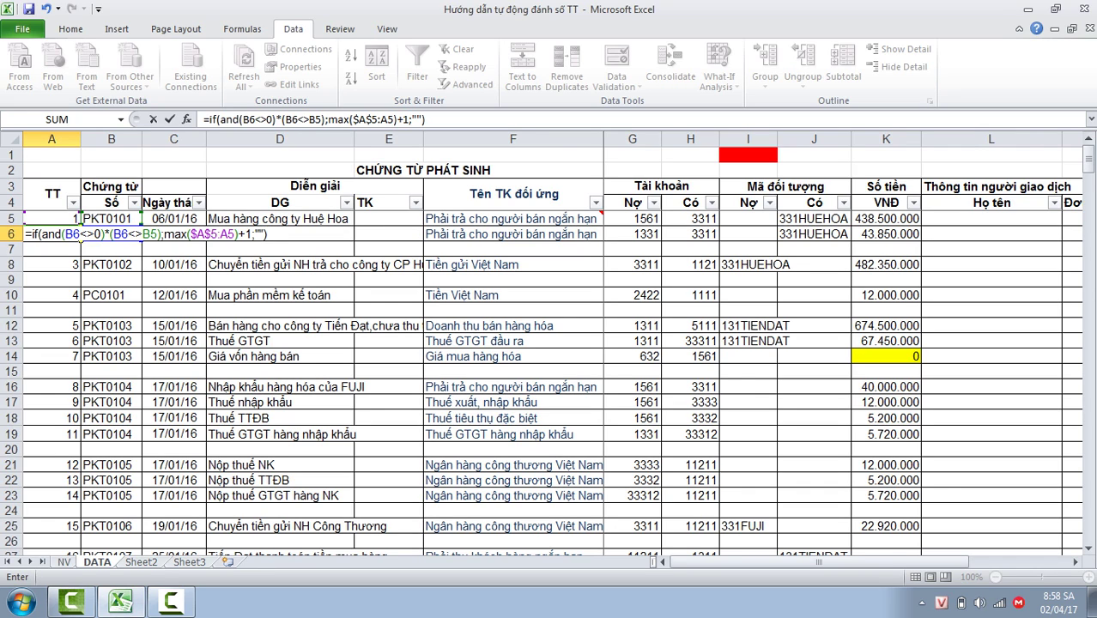
{"action": "key", "text": "Return"}
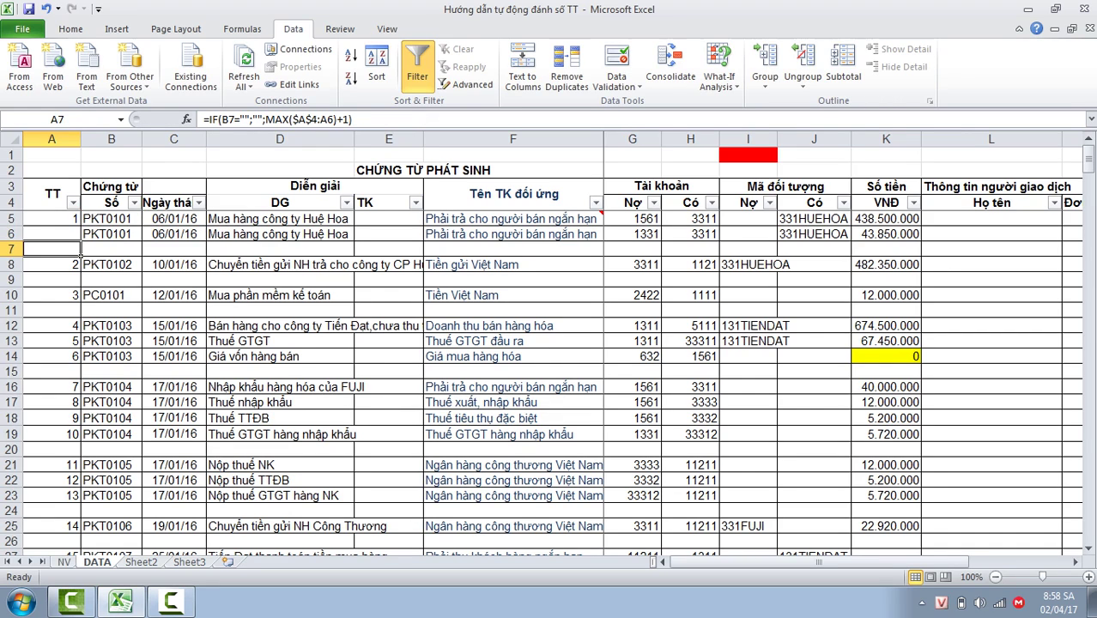
Fill the A6 formula down the TT column through row 91 and check the voucher numbering
{"action": "left_click", "coordinate": [52, 234]}
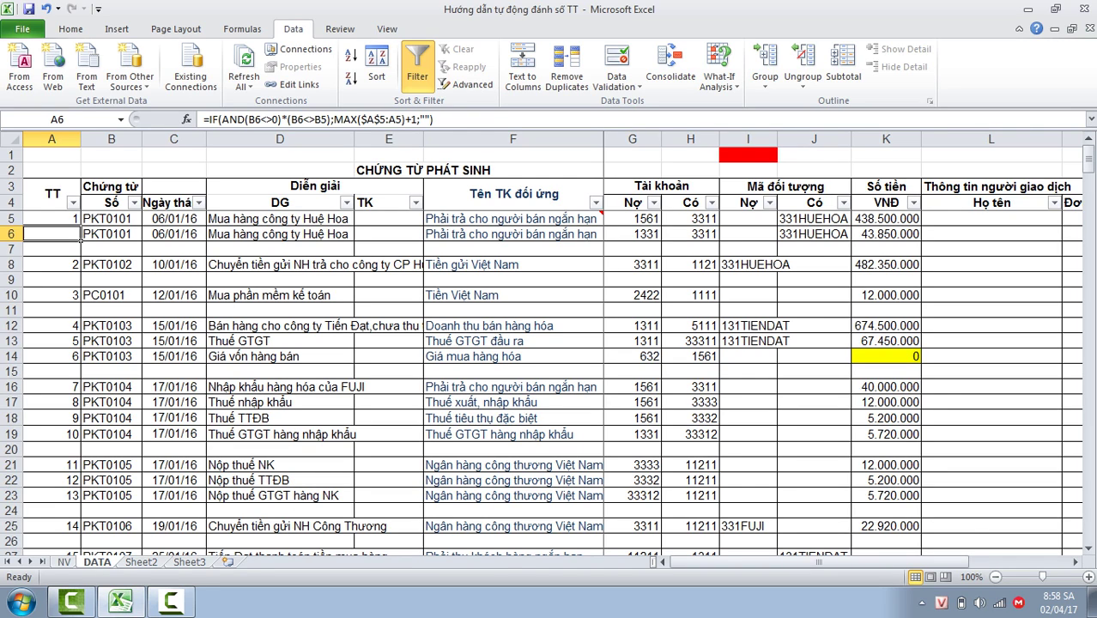
{"action": "left_click_drag", "start_coordinate": [81, 241], "coordinate": [60, 539]}
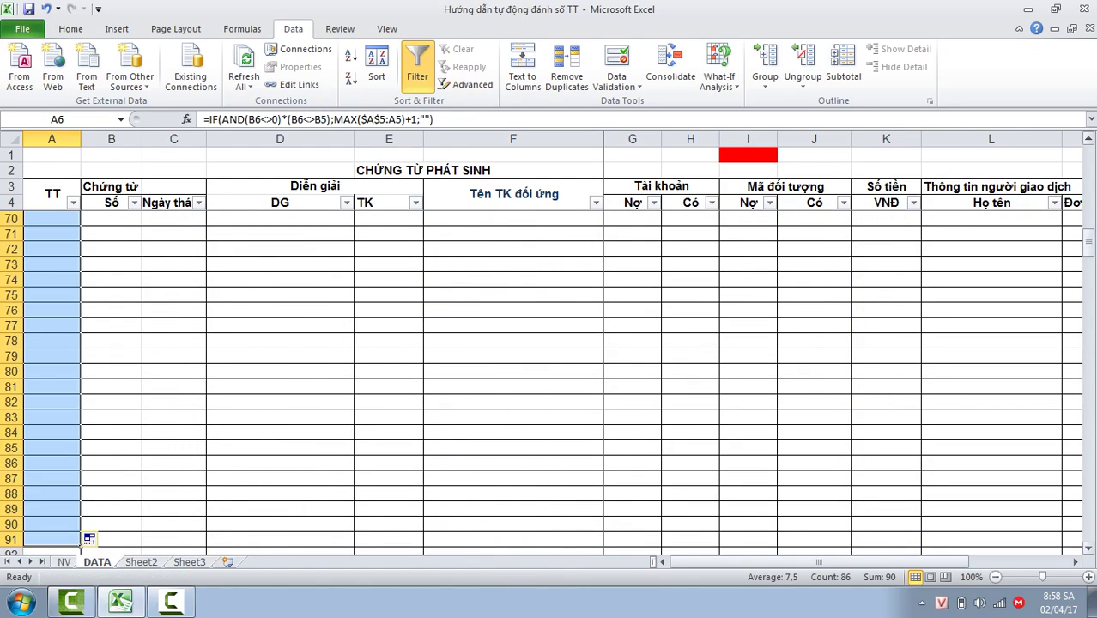
{"action": "key", "text": "ctrl+BackSpace"}
{"action": "left_click", "coordinate": [52, 279]}
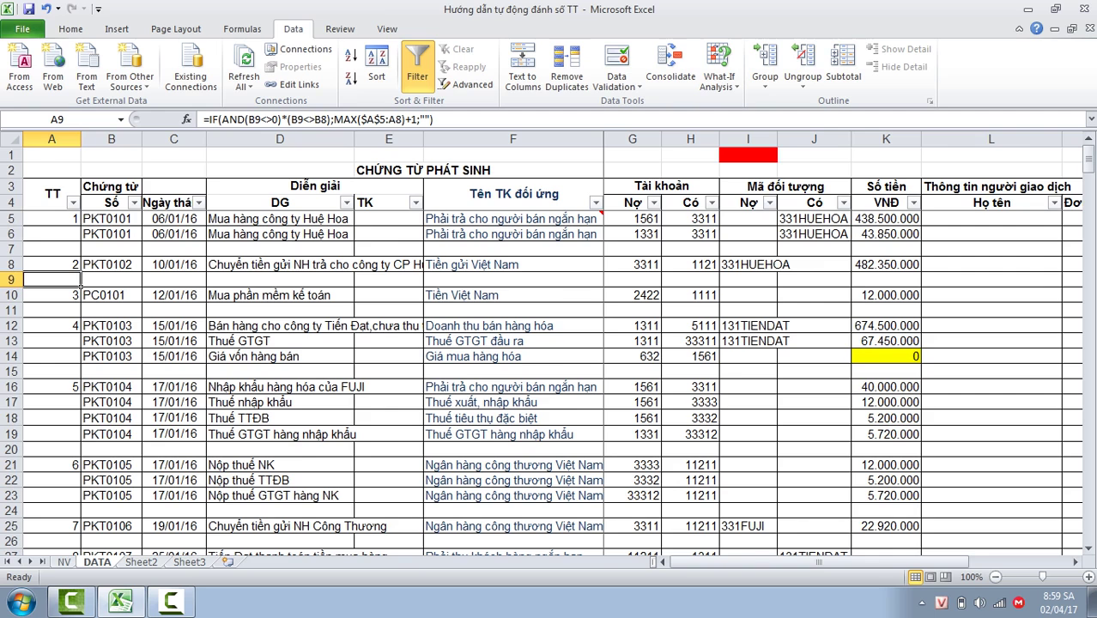
{"action": "scroll", "coordinate": [549, 386], "scroll_direction": "down", "scroll_amount": 3}
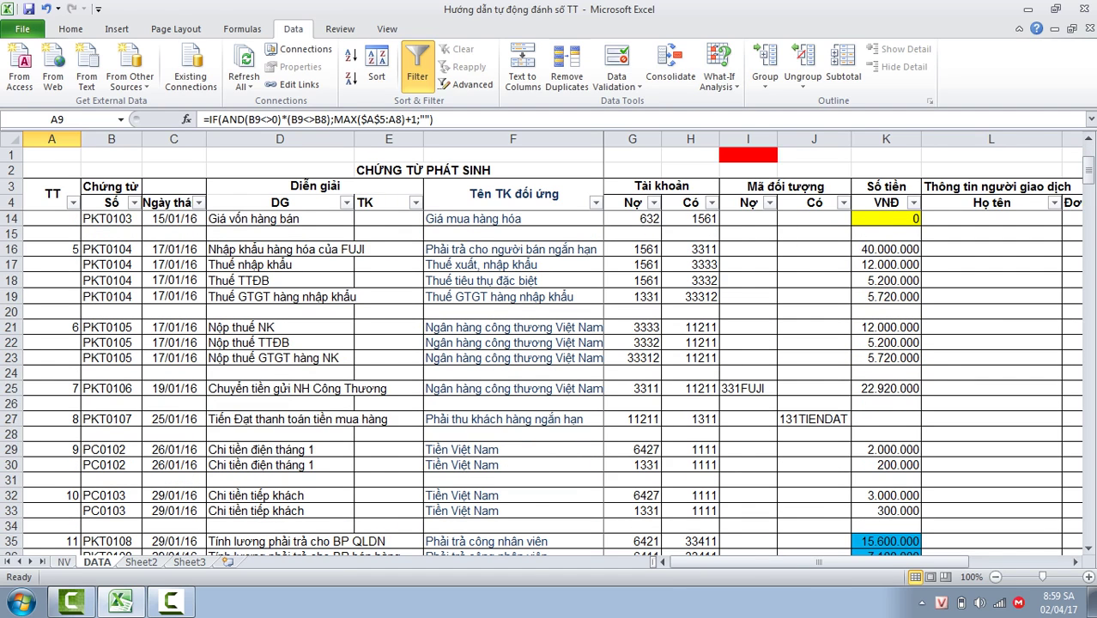
{"action": "scroll", "coordinate": [549, 386], "scroll_direction": "up", "scroll_amount": 3}
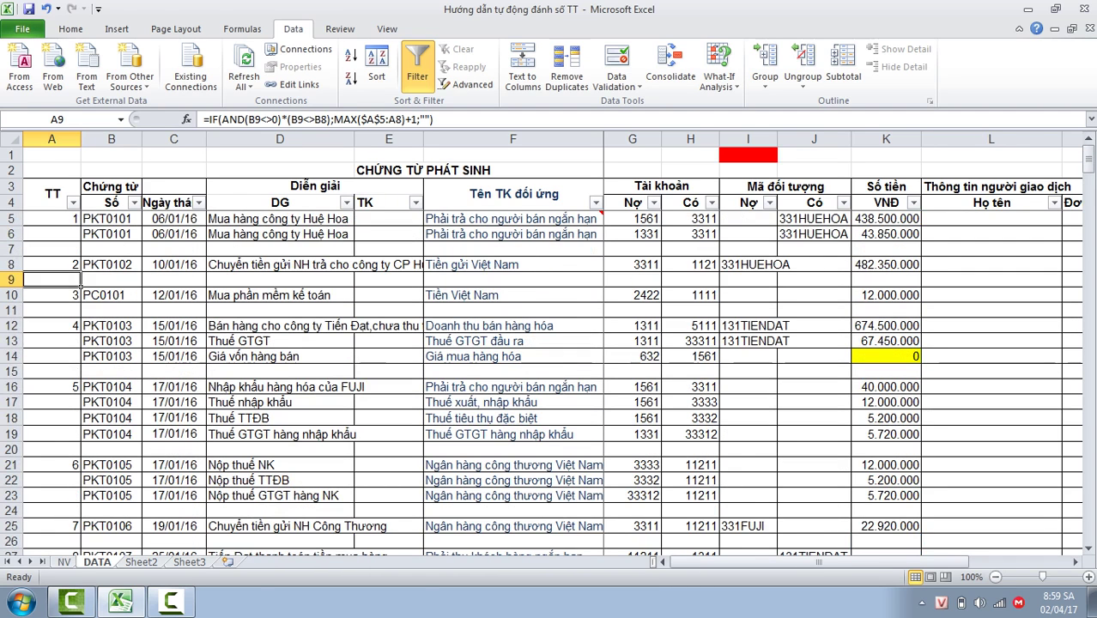